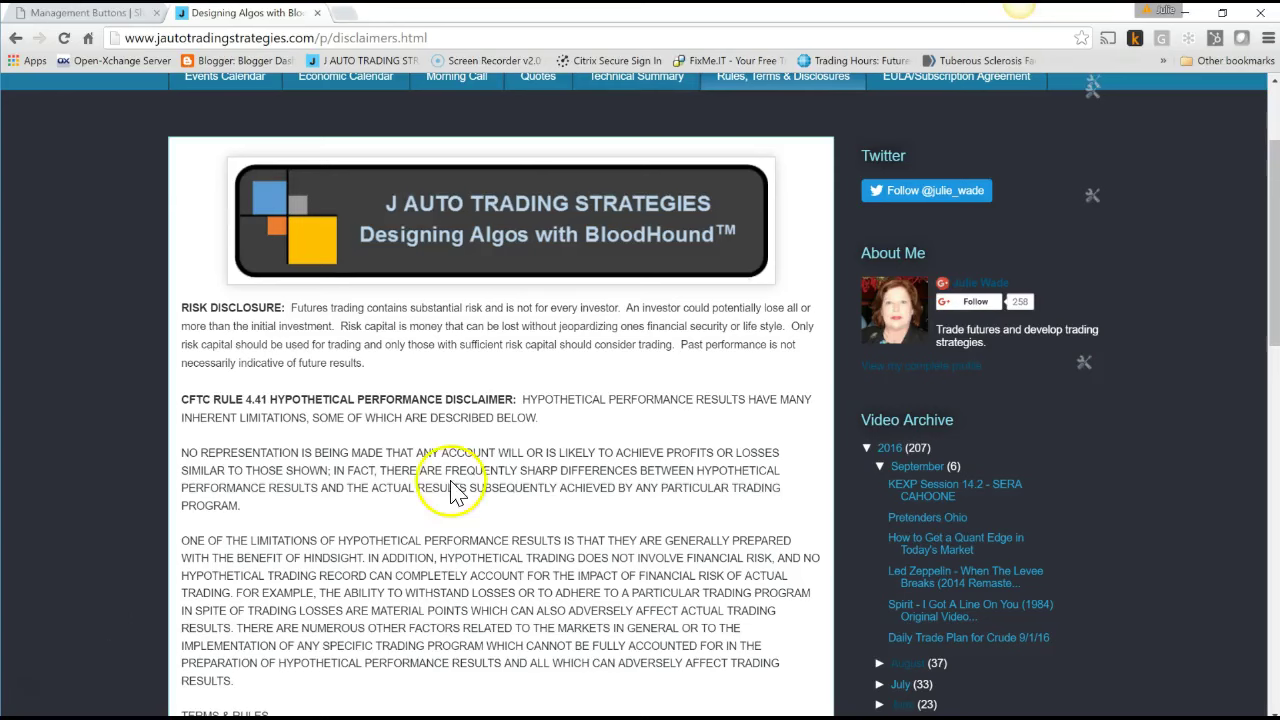
Open the Blackbird page of the J Auto Trading Strategies site and review its introduction to the trade design platform
scroll(457, 486, up, 3)
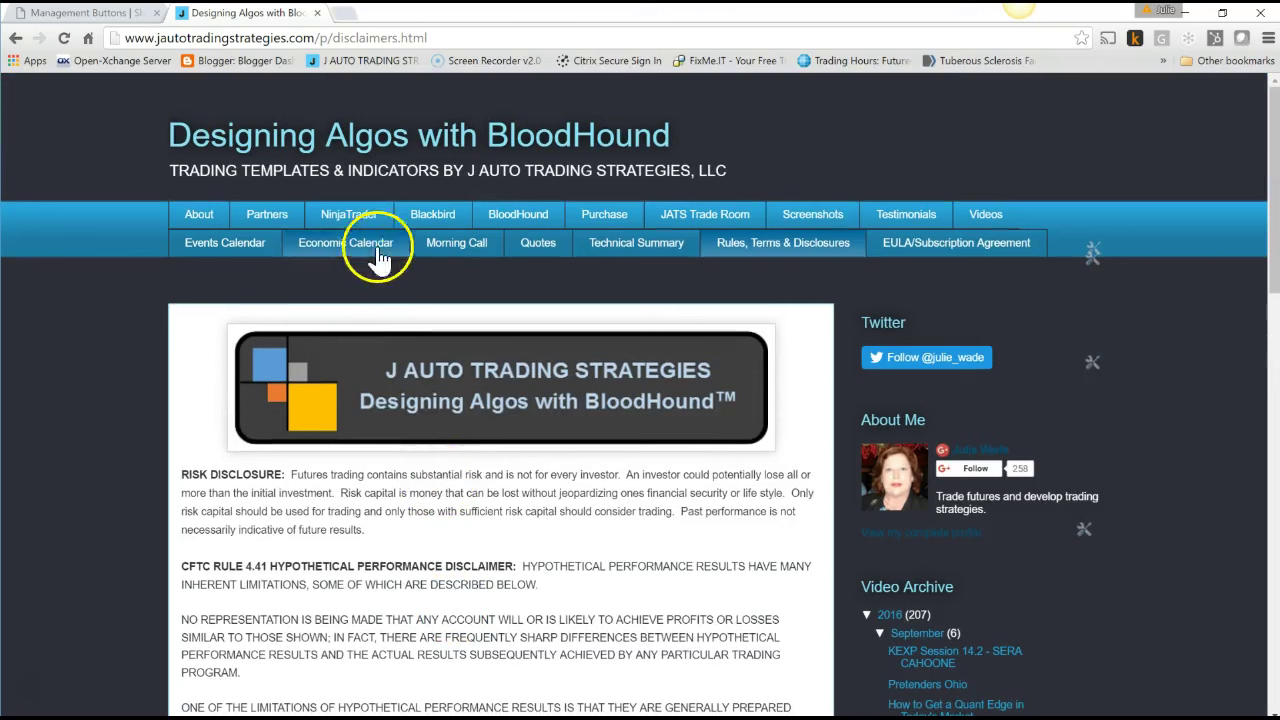
click(436, 222)
scroll(540, 603, down, 3)
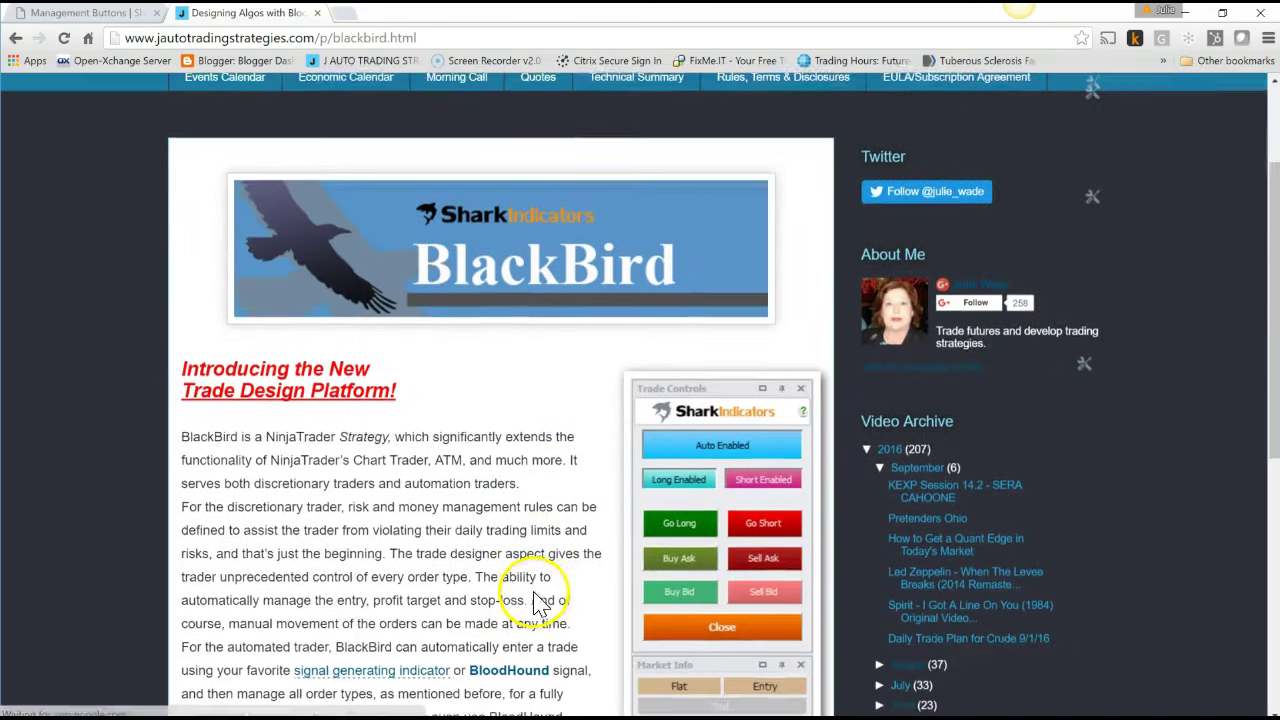
scroll(537, 603, down, 2)
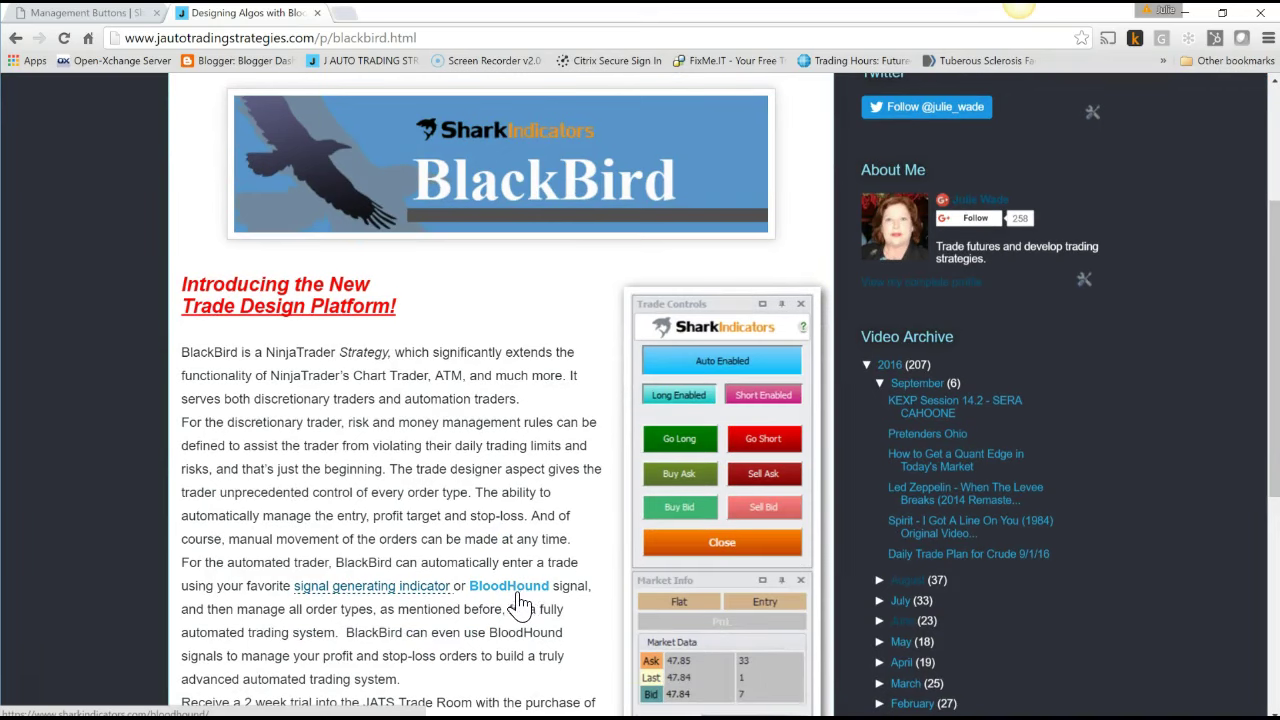
scroll(514, 606, down, 3)
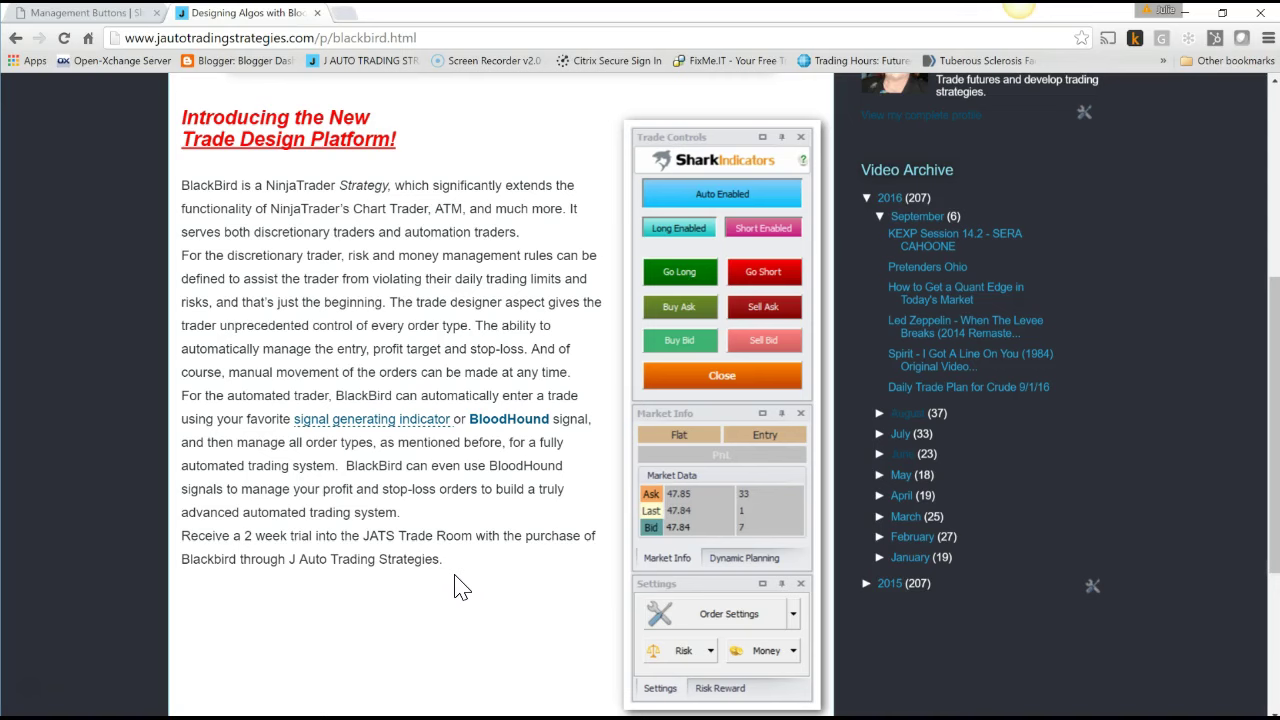
scroll(455, 588, up, 4)
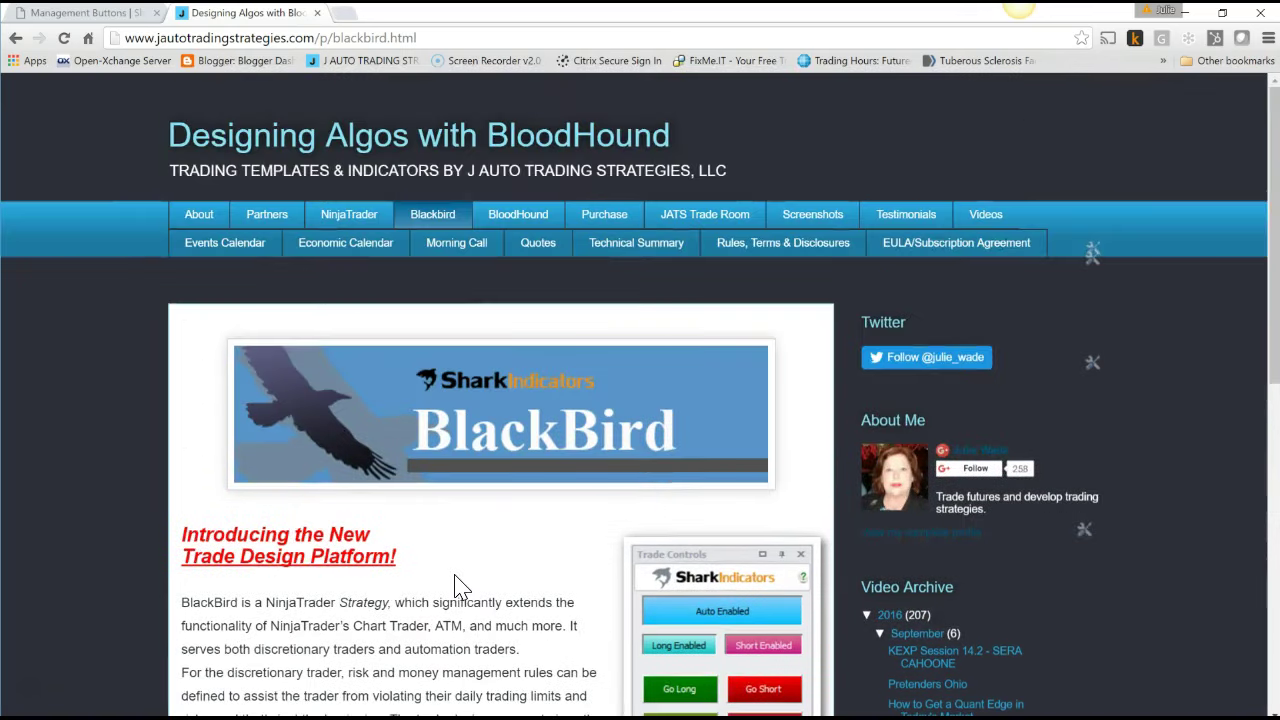
Switch to the SharkIndicators Management Buttons page and review the File, Risk and Money Management sections
click(68, 14)
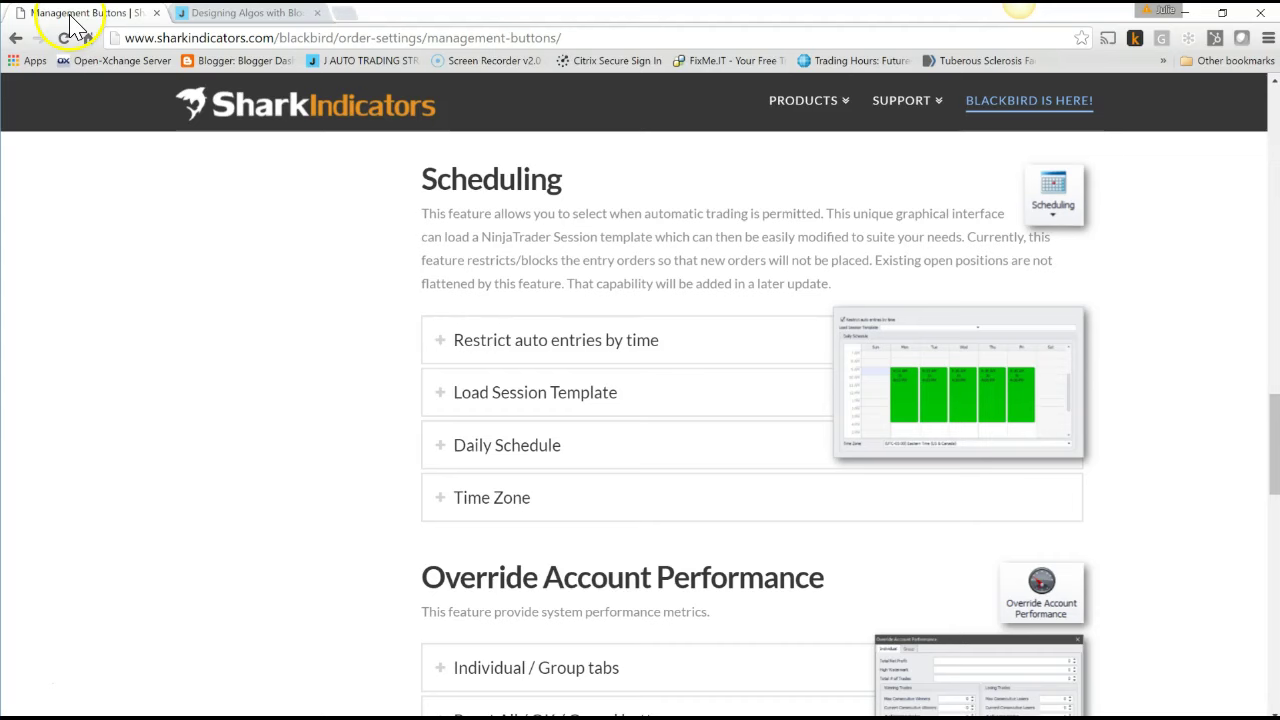
scroll(439, 417, up, 10)
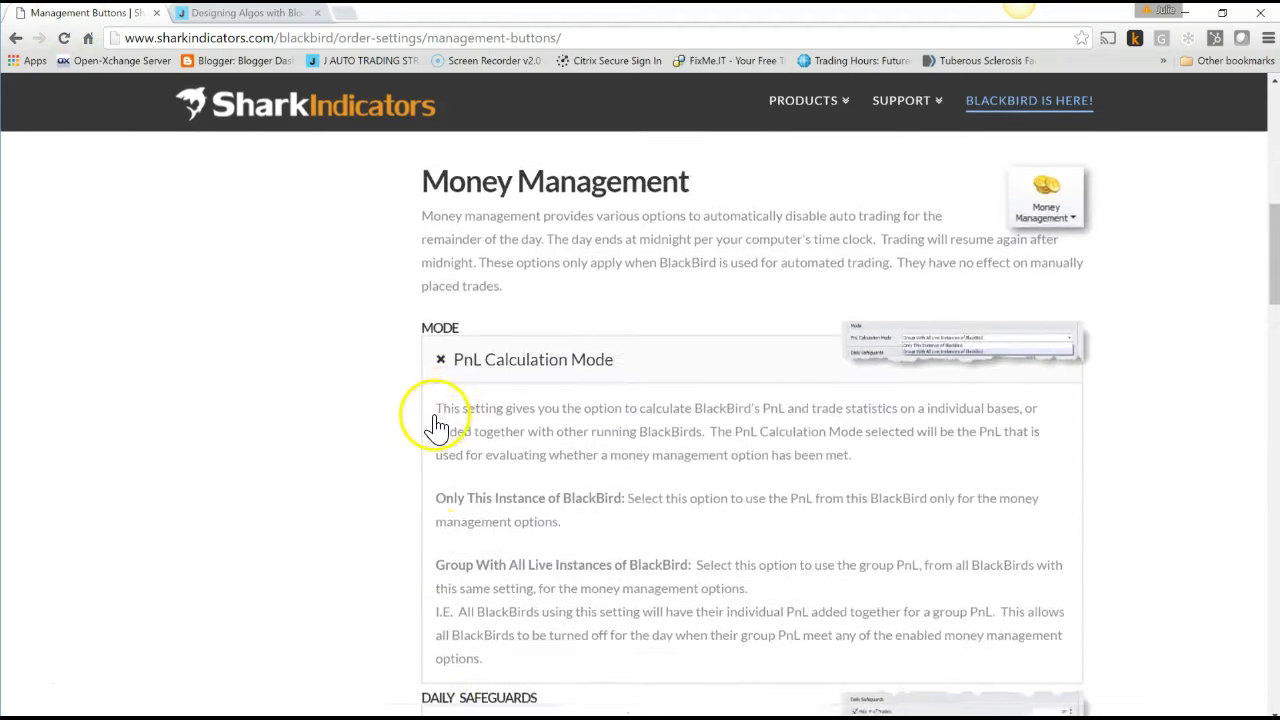
scroll(439, 415, up, 6)
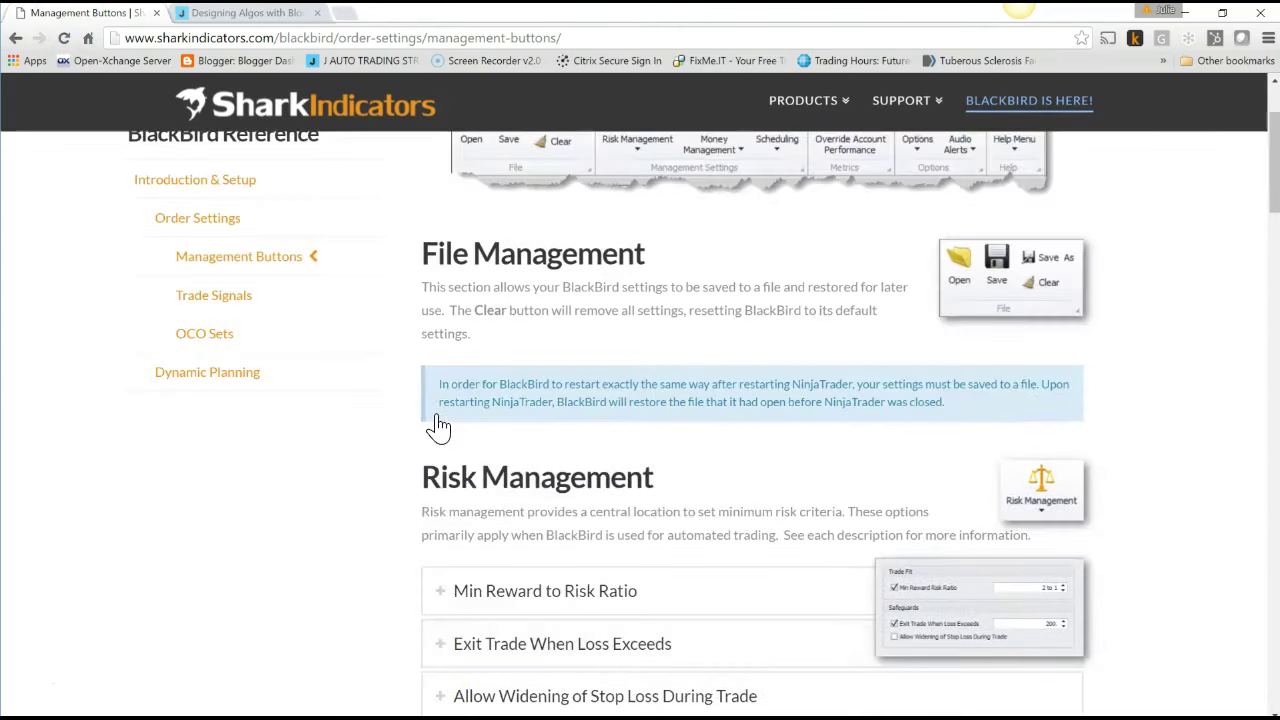
scroll(441, 425, up, 2)
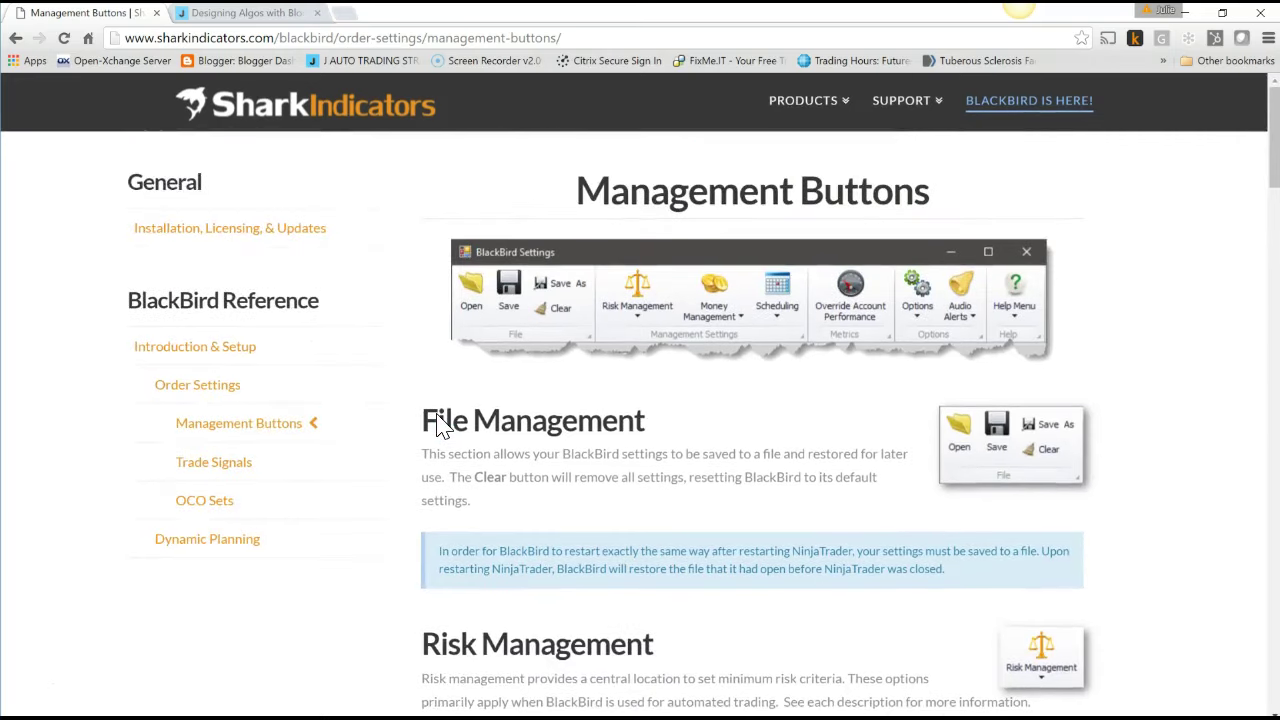
scroll(437, 422, down, 4)
scroll(437, 422, up, 2)
scroll(437, 422, down, 4)
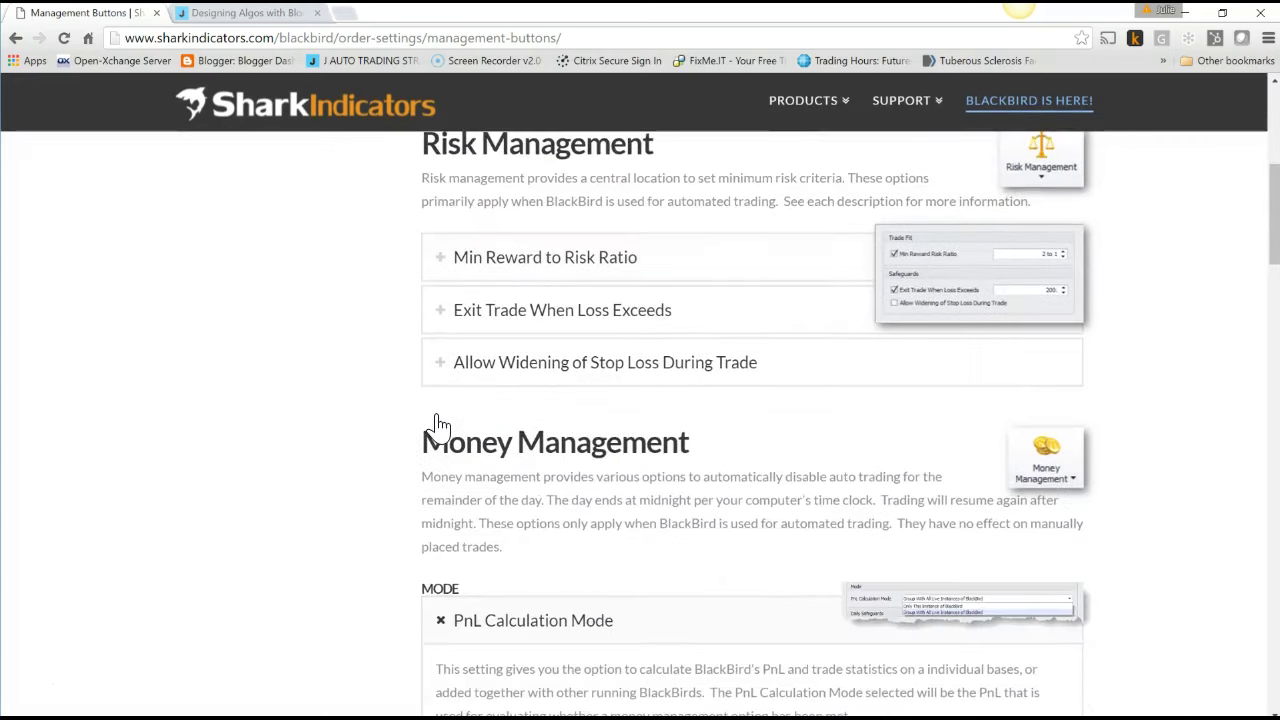
scroll(437, 422, down, 2)
Examine the PnL Calculation Mode entry and its enlarged settings image under Money Management, then close the image
click(528, 466)
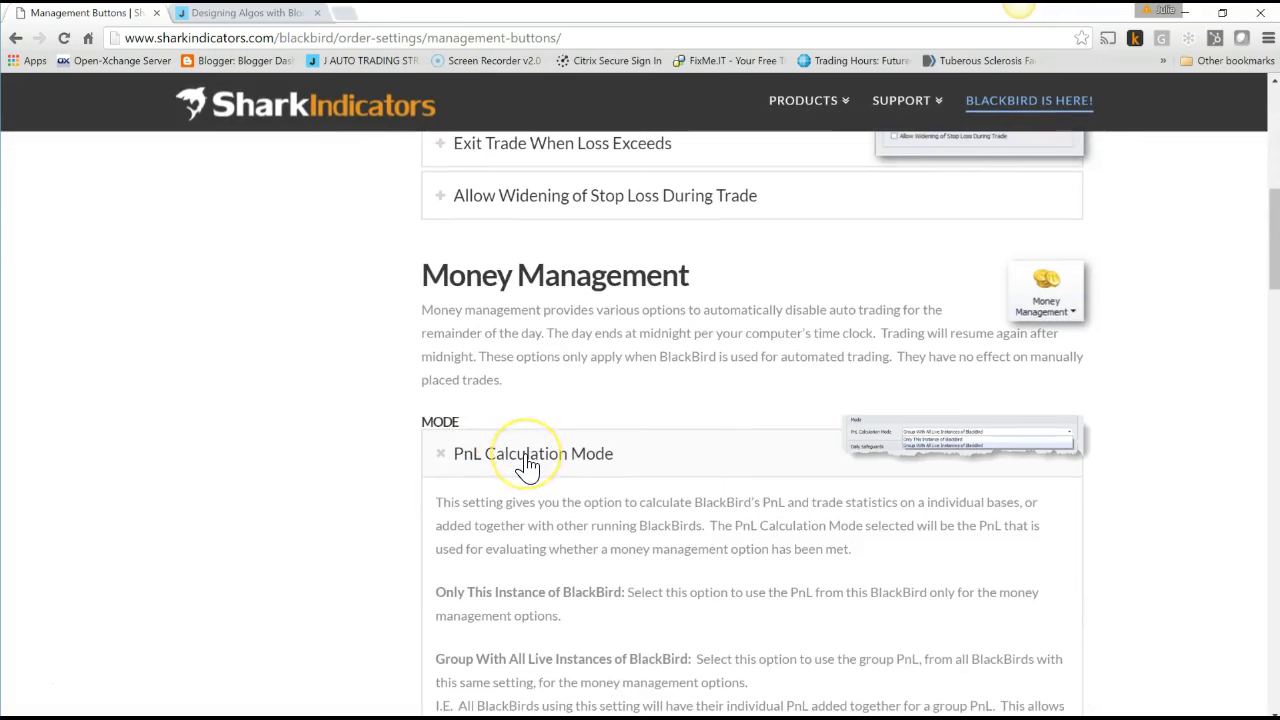
click(528, 466)
click(526, 465)
click(905, 452)
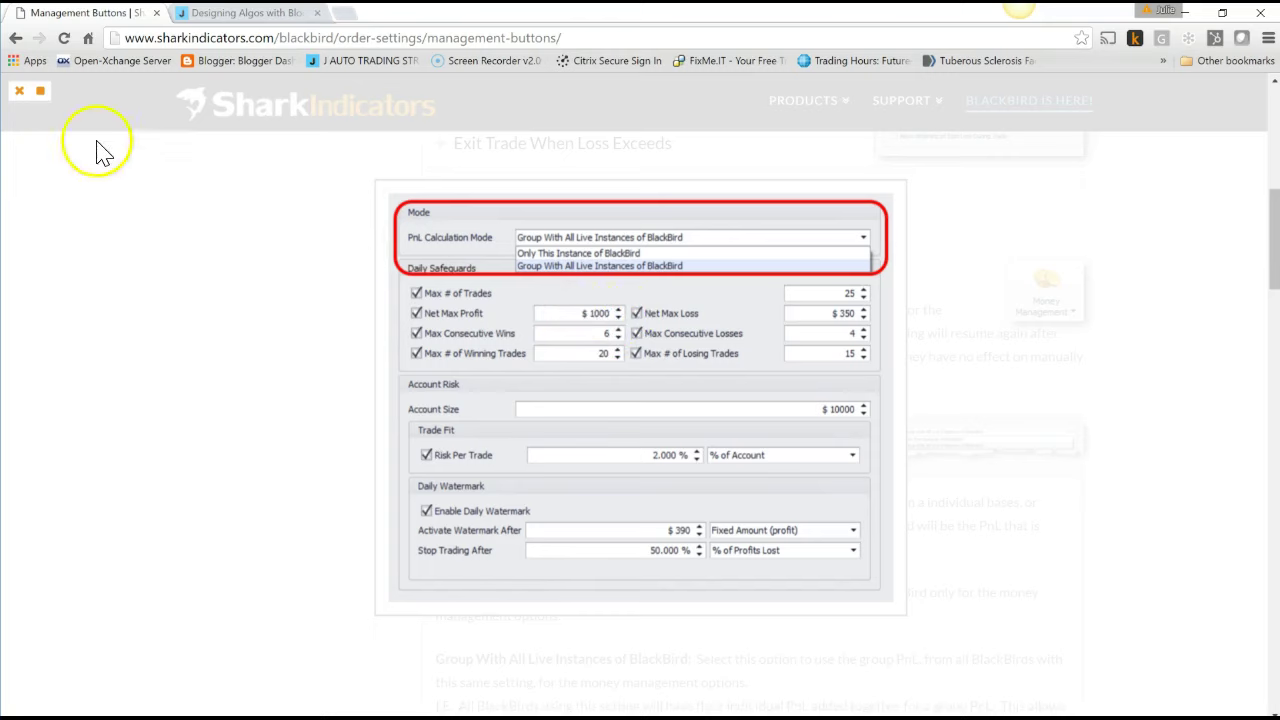
click(18, 90)
Examine the enlarged daily schedule image in the Scheduling section, then close it
scroll(669, 463, down, 12)
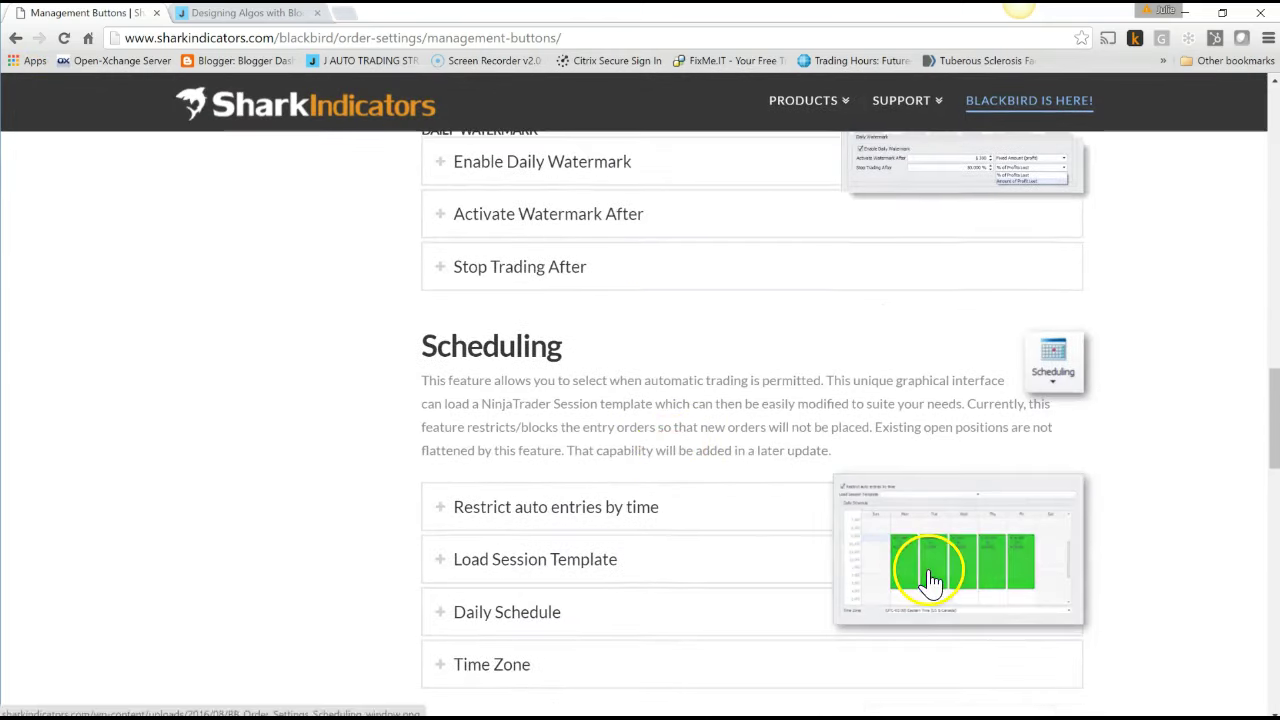
click(928, 572)
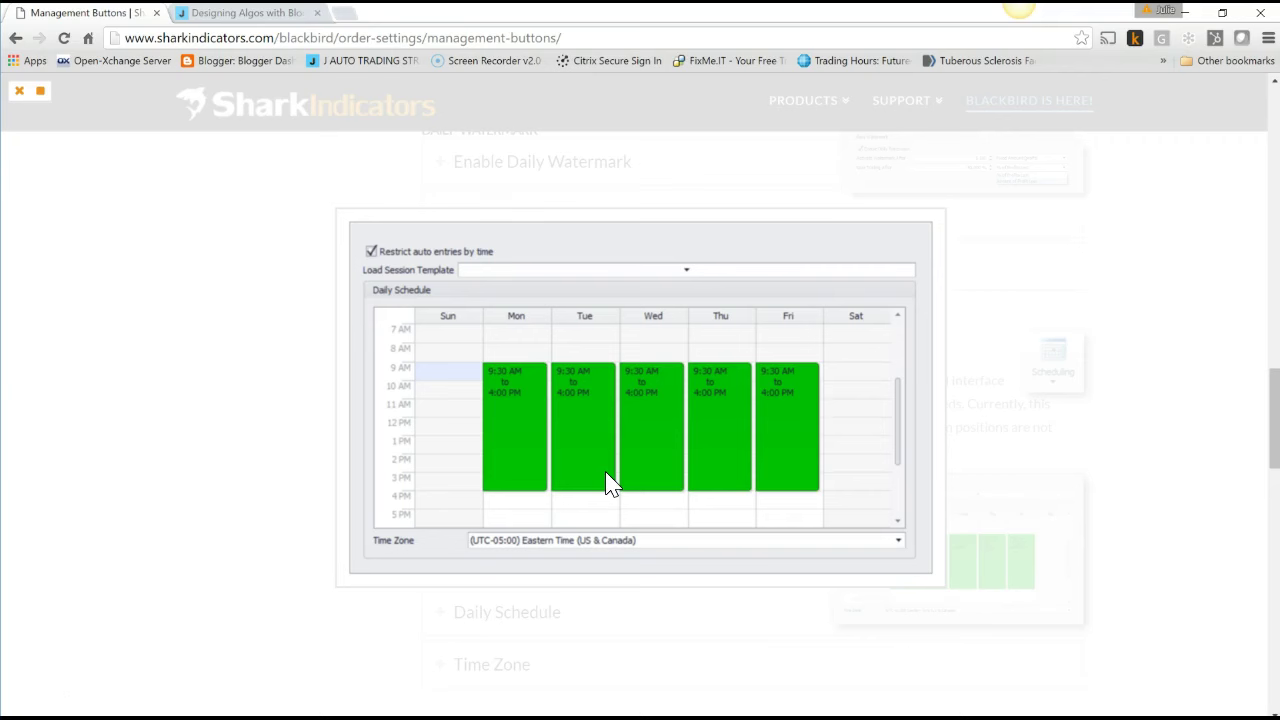
click(484, 456)
click(18, 93)
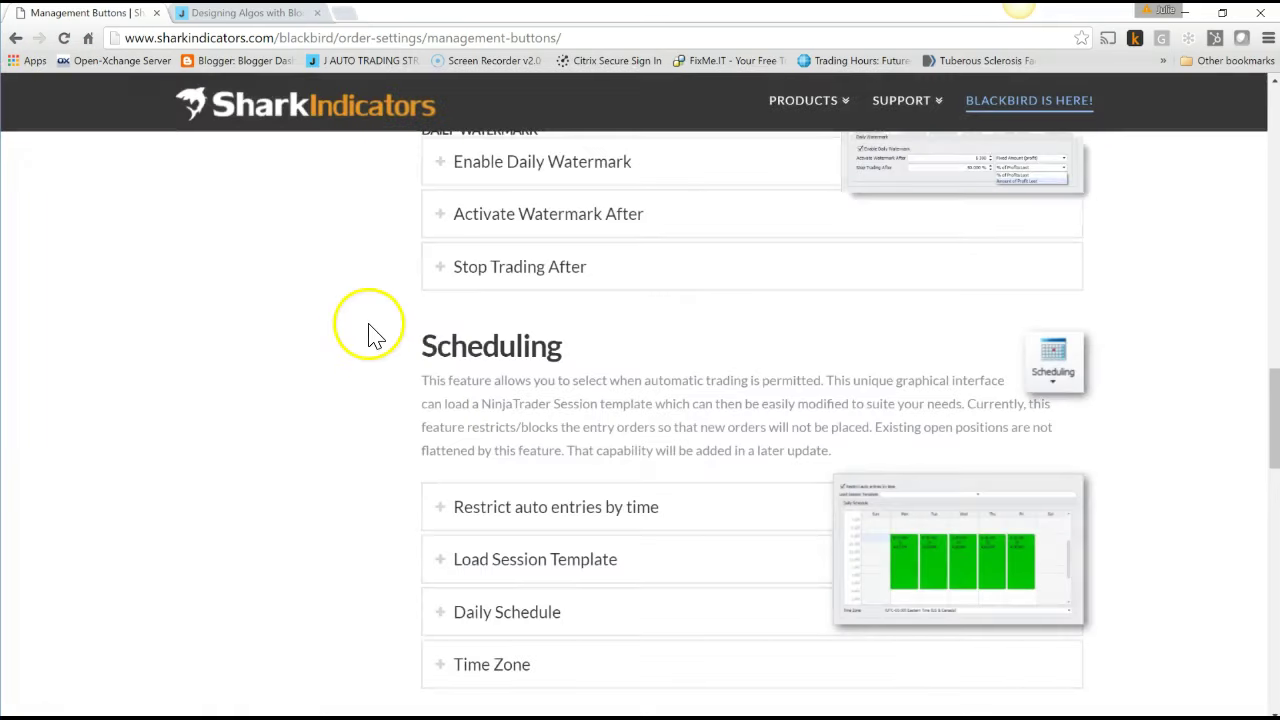
Switch to NinjaTrader and examine the 6C 09-16 3 UniRenko chart at full screen, then restore its window size
click(1185, 12)
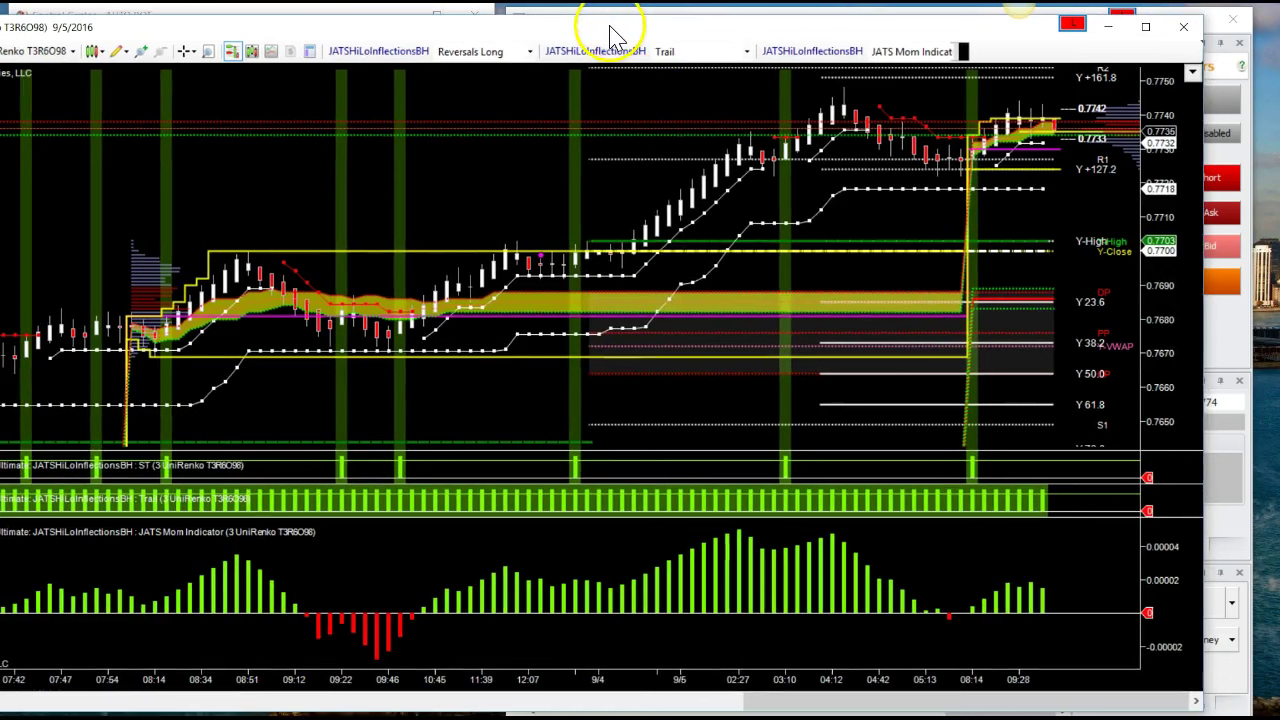
double_click(694, 28)
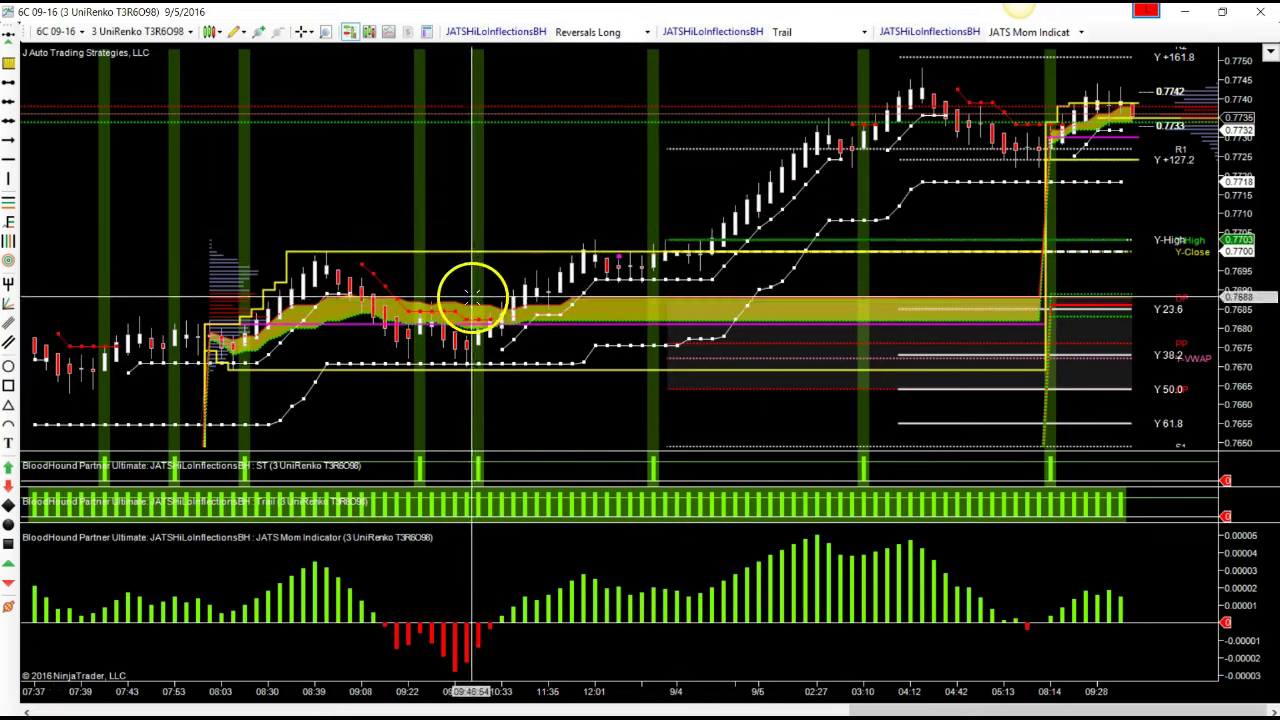
double_click(780, 17)
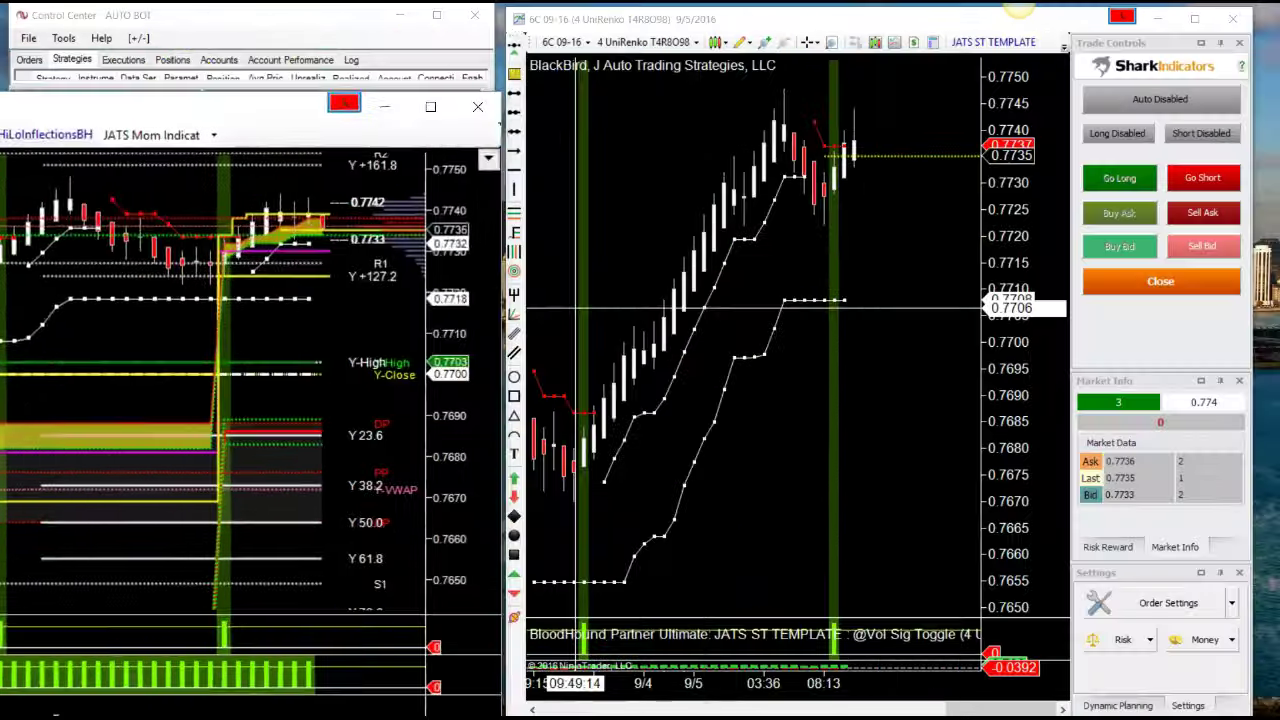
Maximize the BlackBird 4 UniRenko chart and move the yellow rectangle to the 9:49 signal, then back to the 7:30 signal
click(1194, 20)
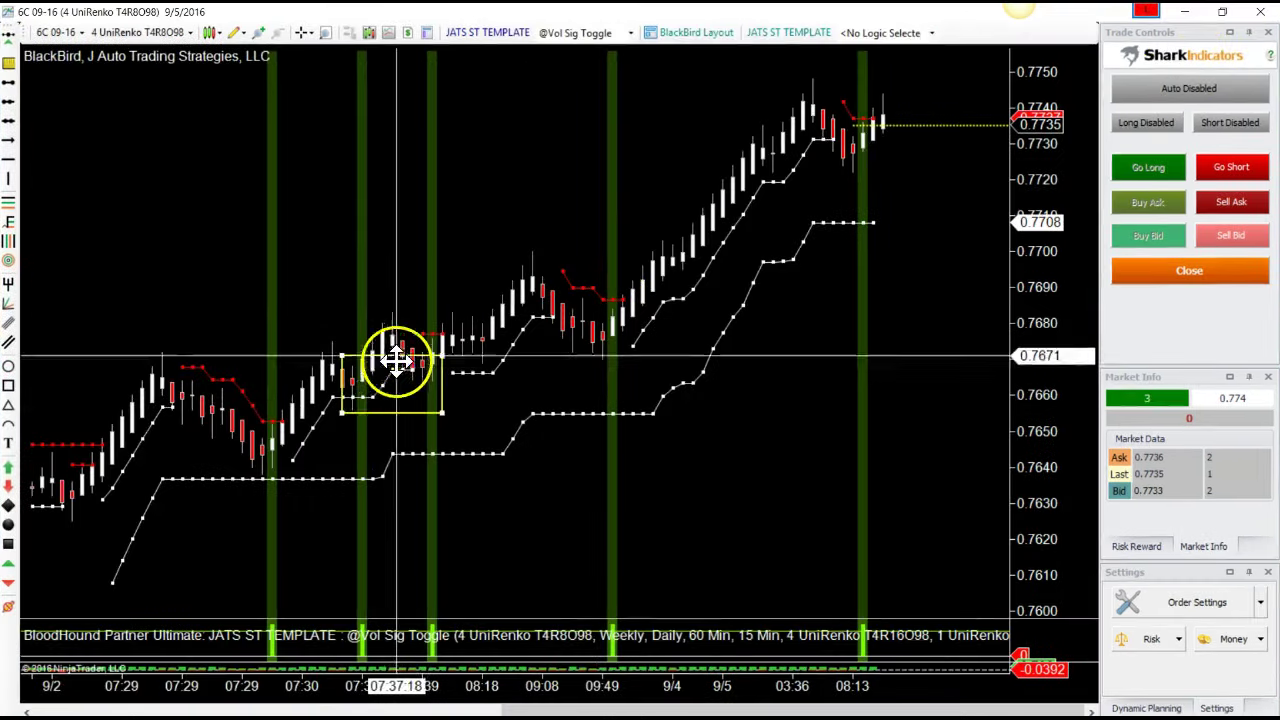
mouse_move(398, 350)
mouse_down()
mouse_move(371, 334)
mouse_move(614, 294)
mouse_move(617, 329)
mouse_move(631, 300)
mouse_move(669, 277)
mouse_move(639, 292)
mouse_up()
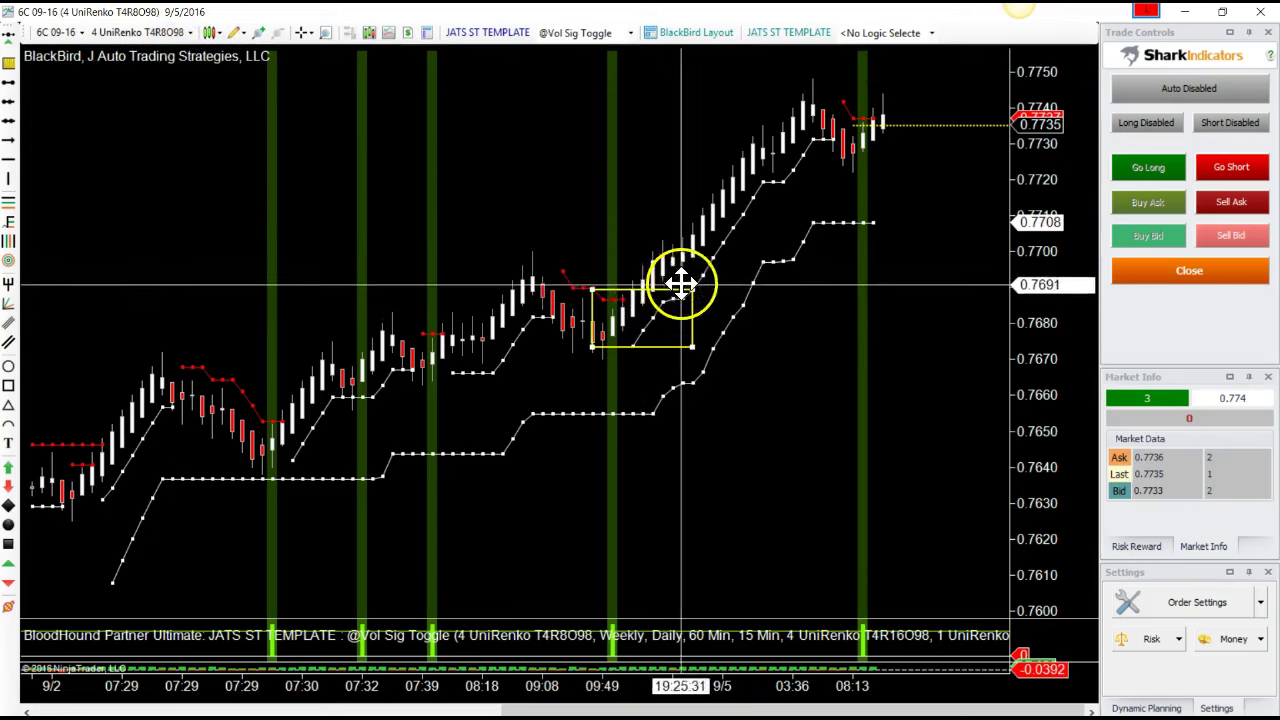
drag(649, 289, 288, 360)
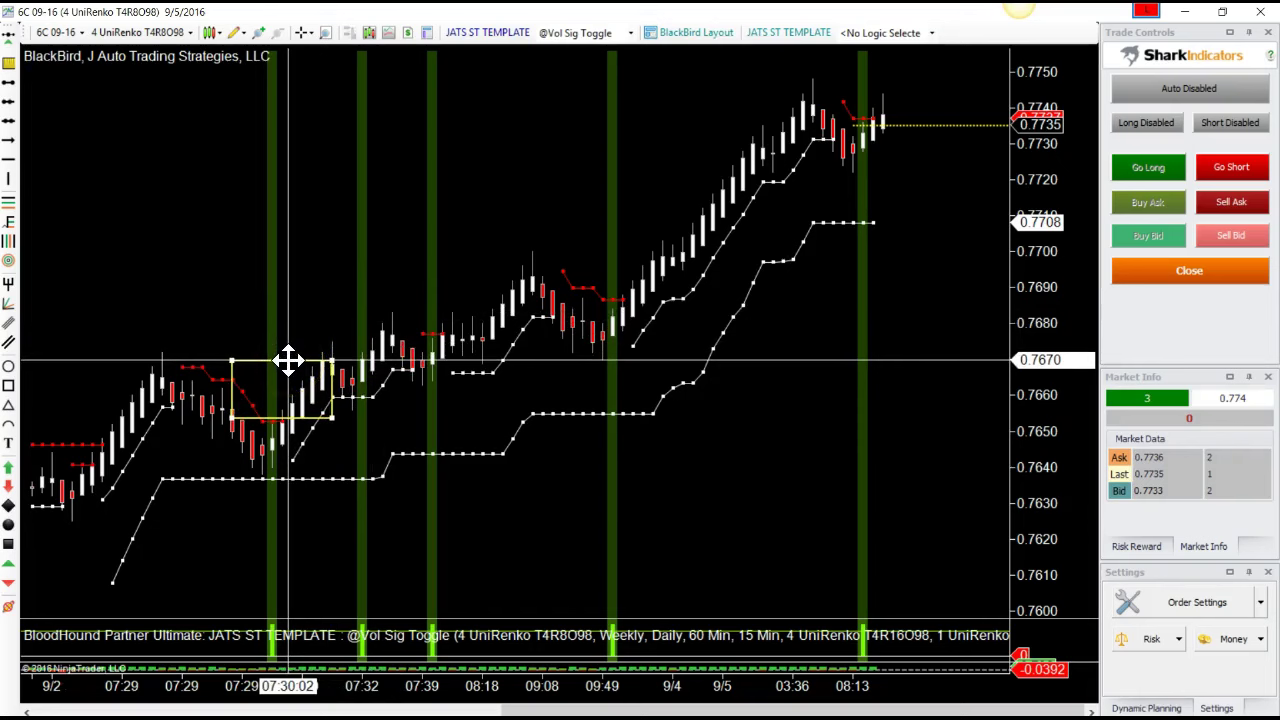
Shift the chart back to earlier bars and move the yellow rectangle onto the rally at the 9:49 signal
drag(720, 537, 628, 177)
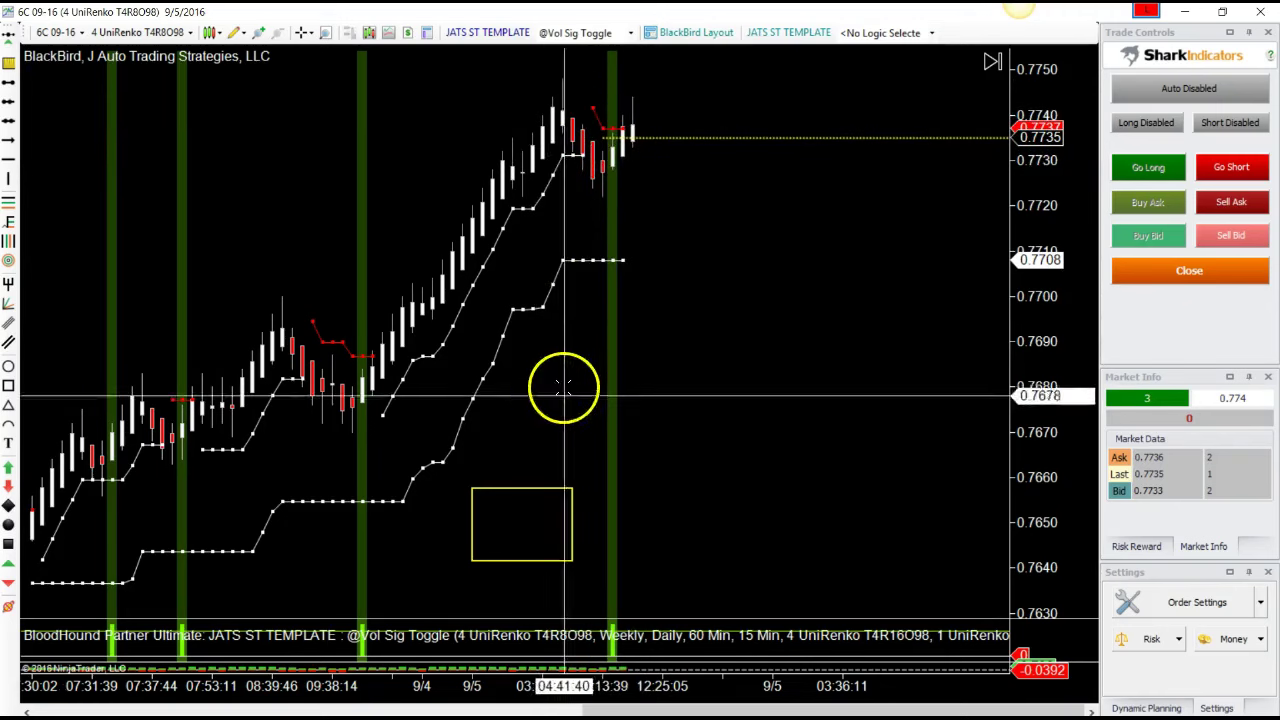
mouse_move(540, 443)
mouse_down()
mouse_move(907, 420)
mouse_move(757, 398)
mouse_move(558, 409)
mouse_move(629, 389)
mouse_up()
click(640, 314)
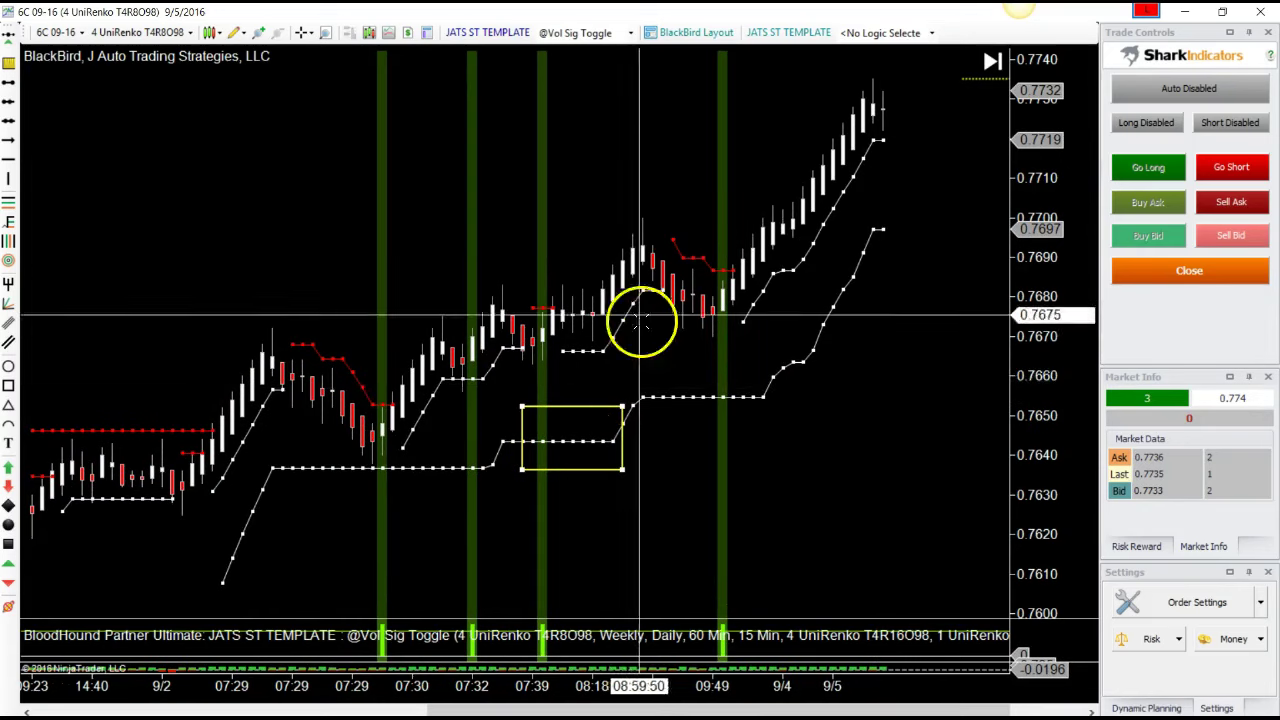
click(402, 411)
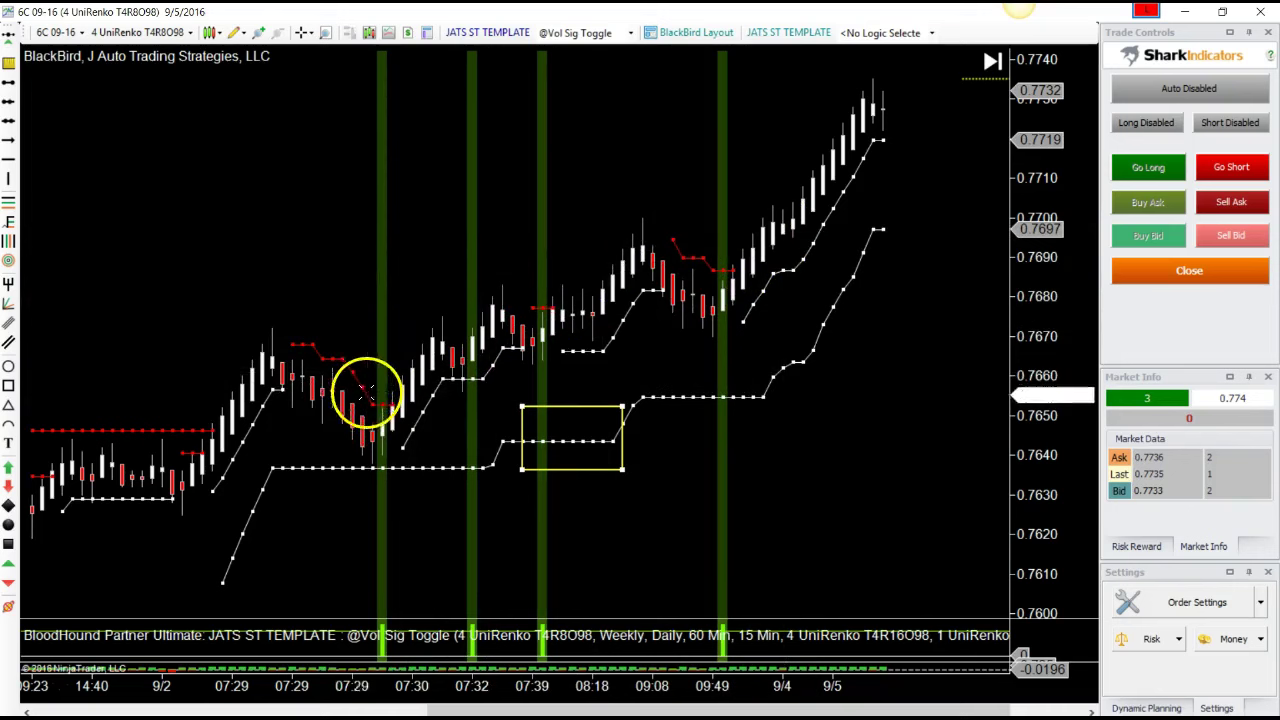
drag(560, 405, 726, 237)
Restore the BlackBird chart beside the Market Analyzer and move the yellow rectangle over the bars following the 9:49 signal
click(1218, 13)
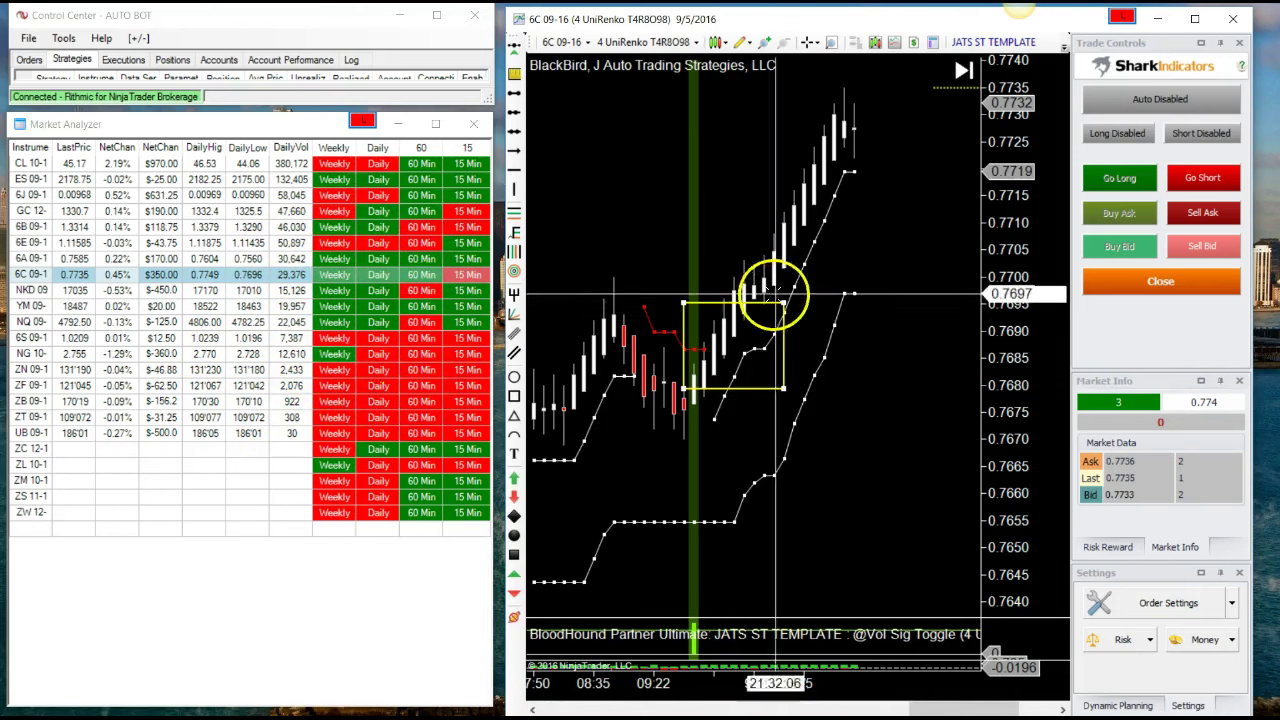
drag(720, 302, 747, 263)
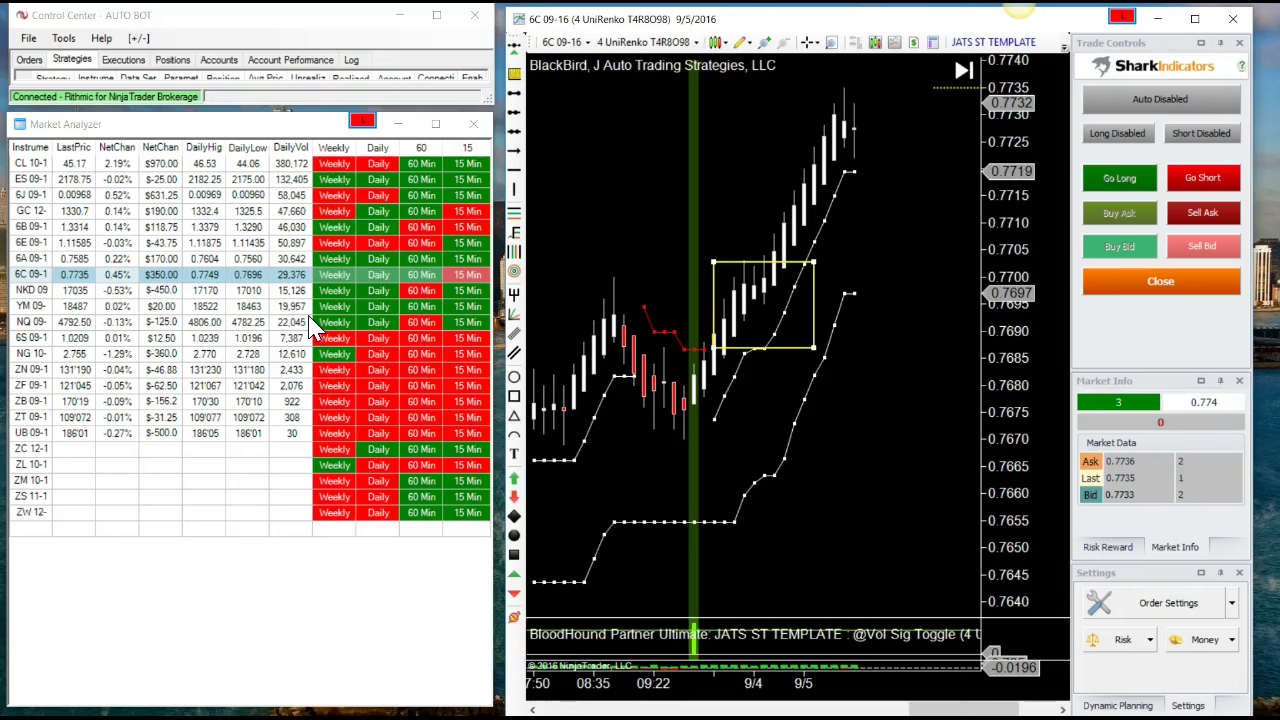
Switch BlackBird's automated trading on and off twice, leaving it disabled
click(1131, 108)
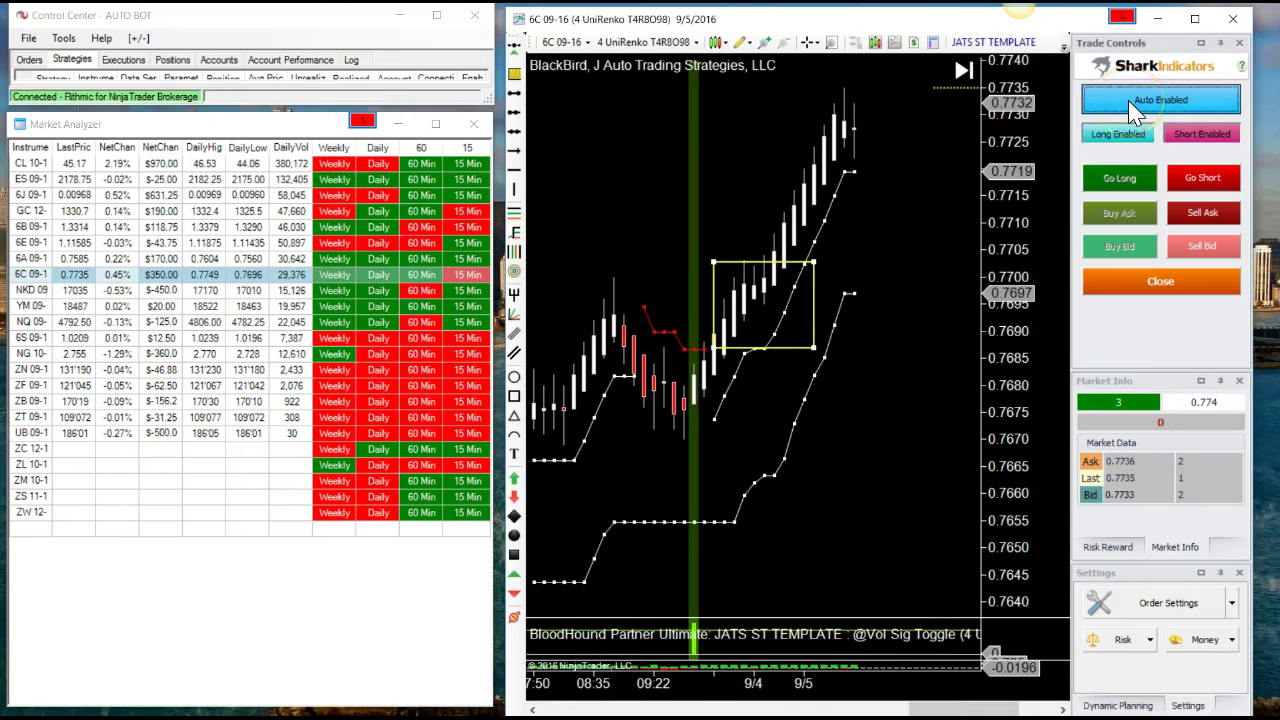
click(1133, 110)
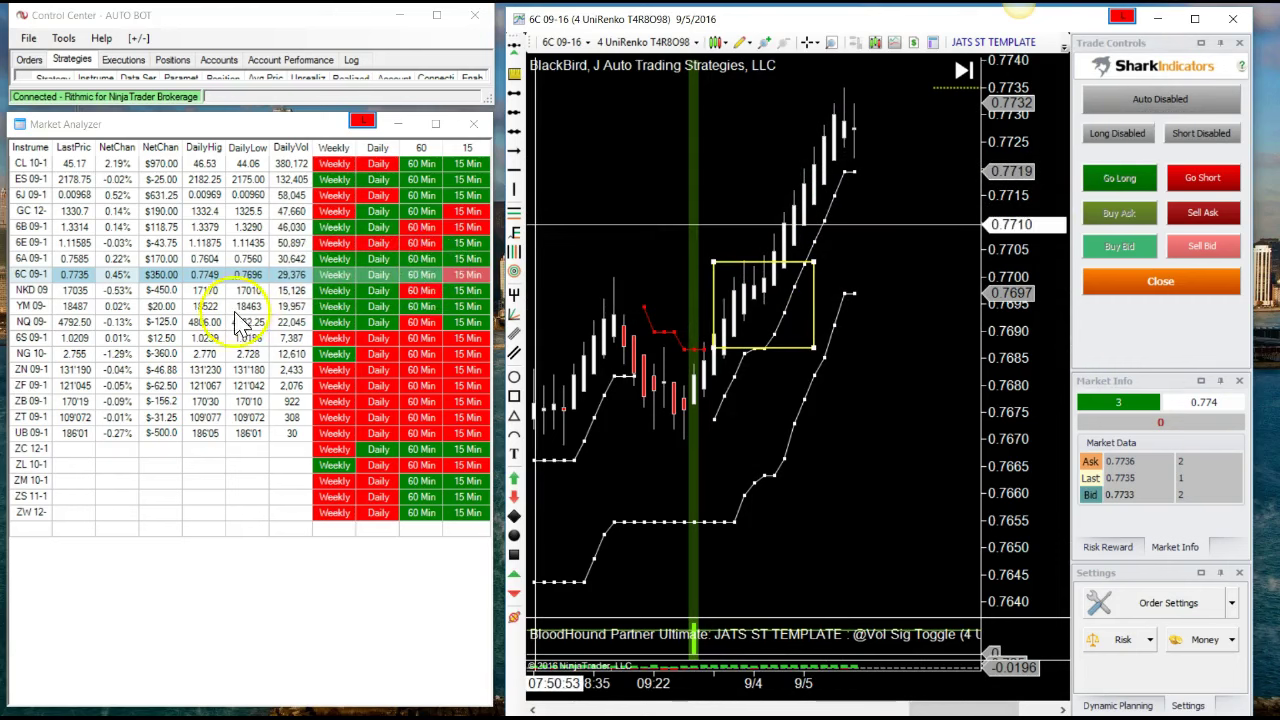
click(1140, 104)
click(1143, 104)
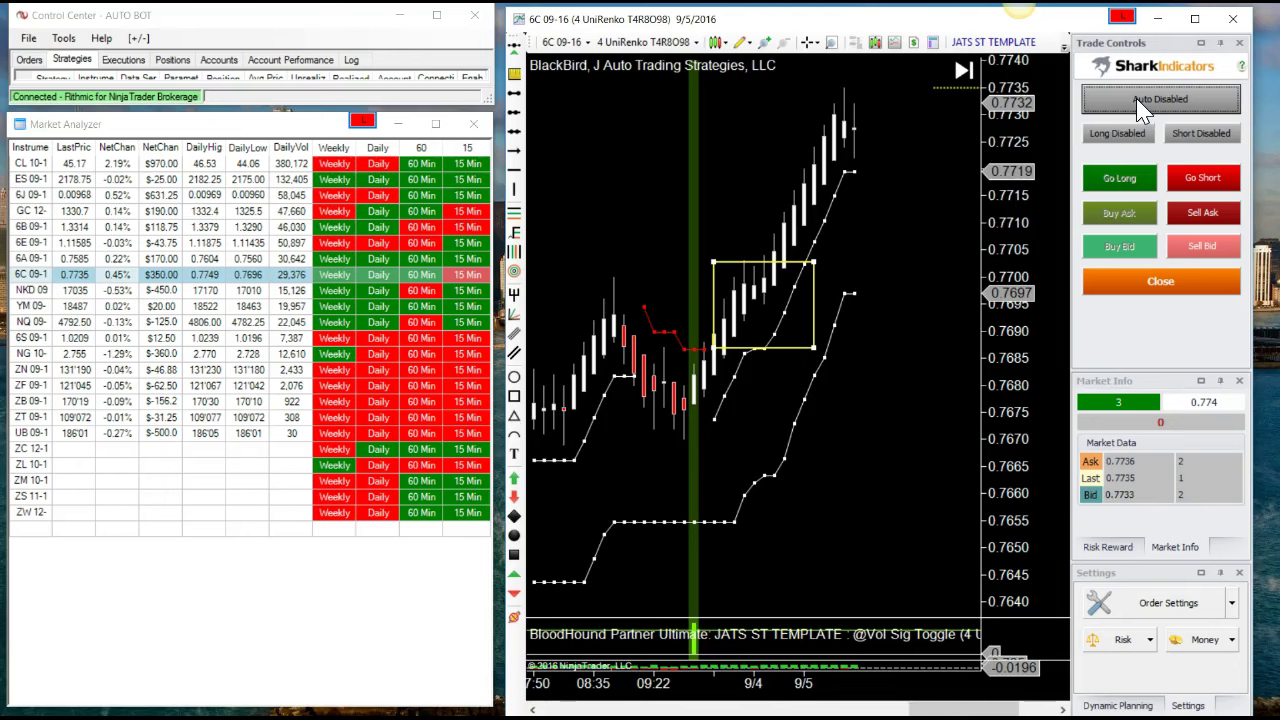
click(1134, 512)
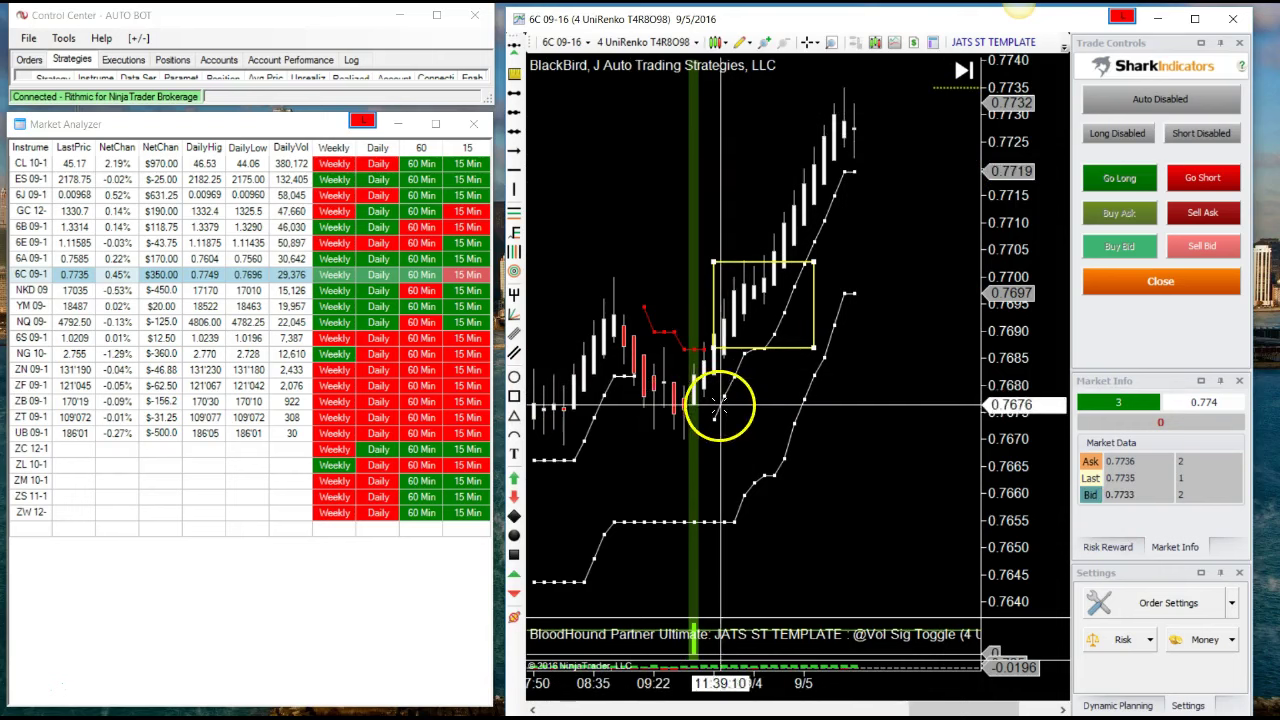
Maximize the BlackBird chart and move the yellow rectangle below the price bars of the 9/5 uptrend
click(1193, 21)
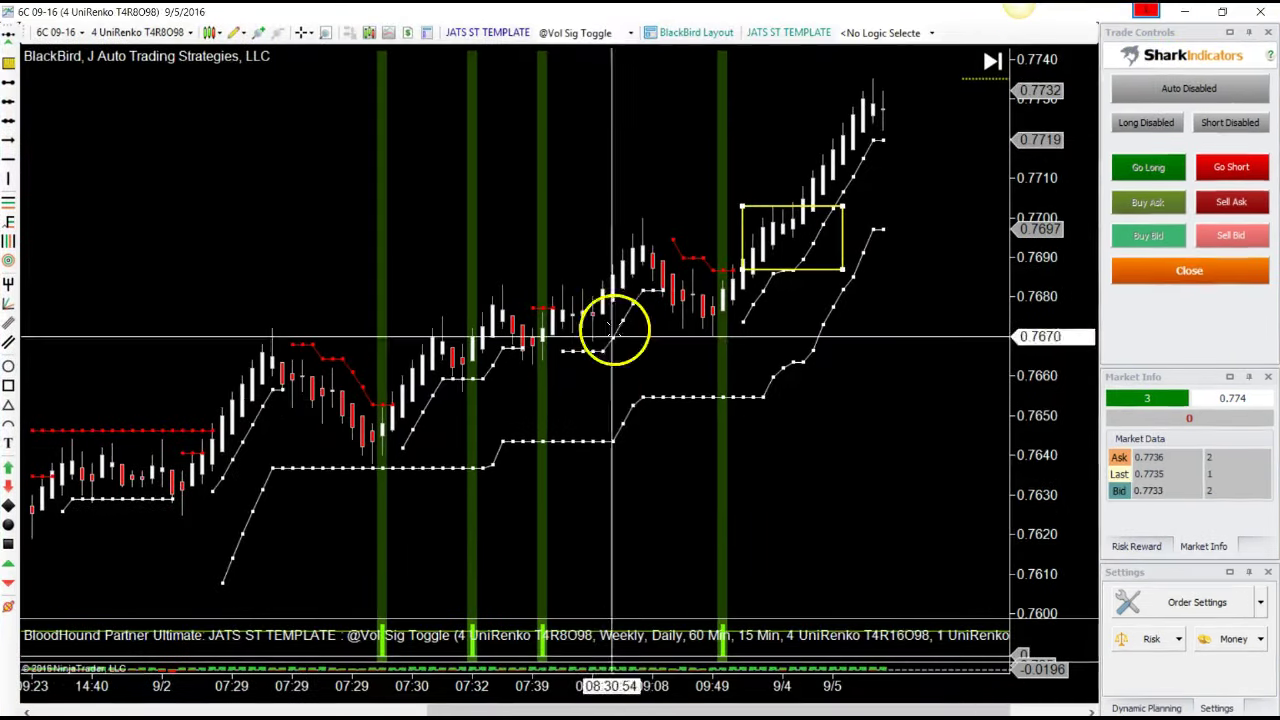
drag(892, 710, 943, 710)
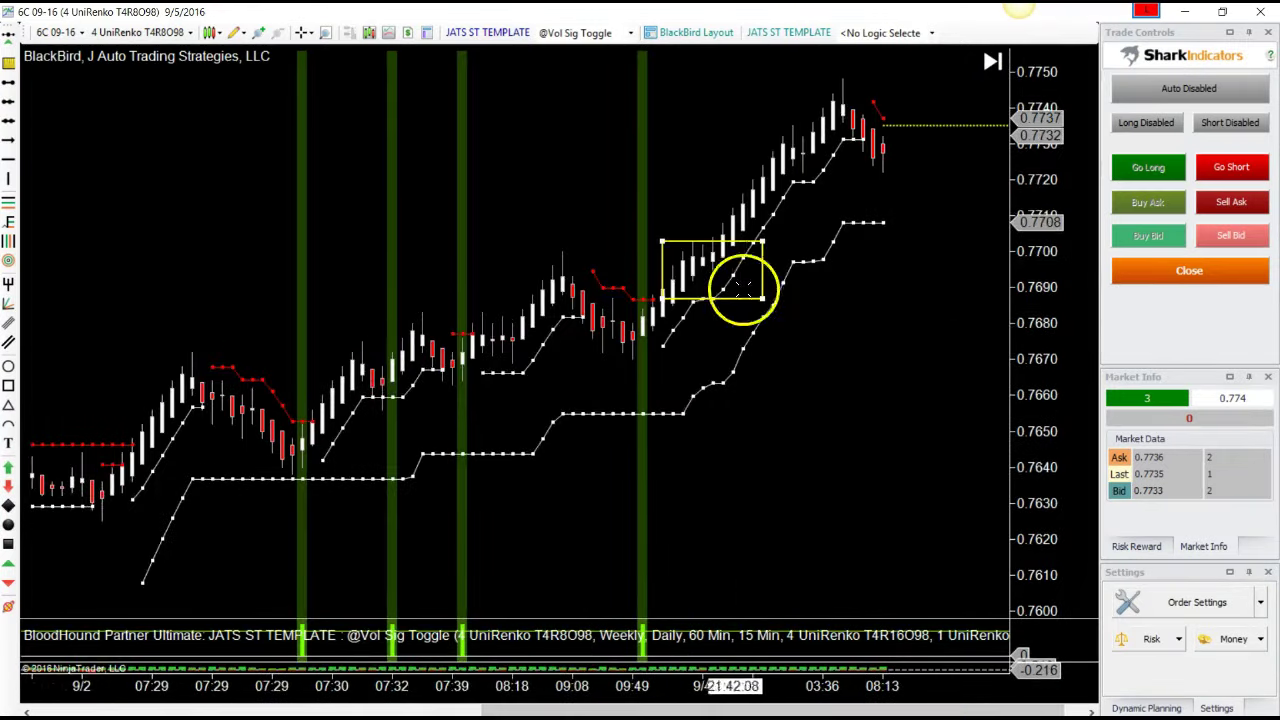
mouse_move(706, 241)
mouse_down()
mouse_move(309, 366)
mouse_move(285, 400)
mouse_move(457, 323)
mouse_move(692, 270)
mouse_move(799, 281)
mouse_up()
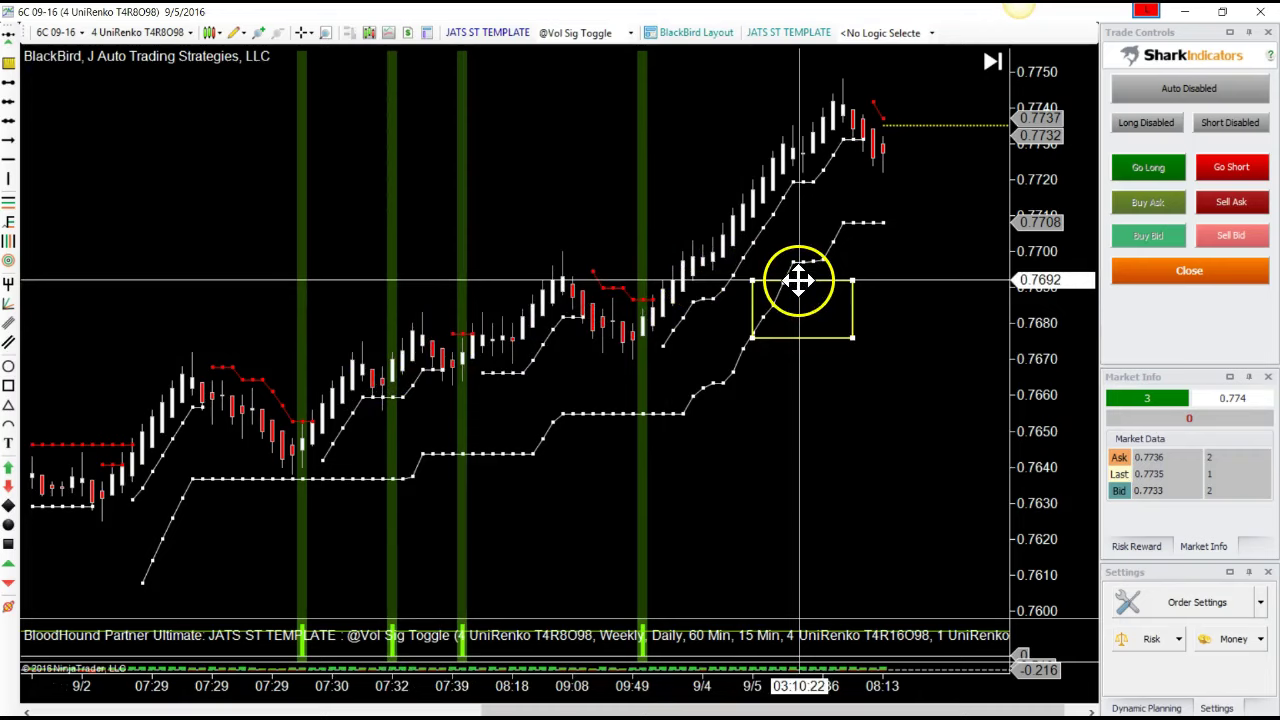
Return the chart to the latest bar and move the yellow rectangle onto the bars at the 9:49 signal
click(991, 62)
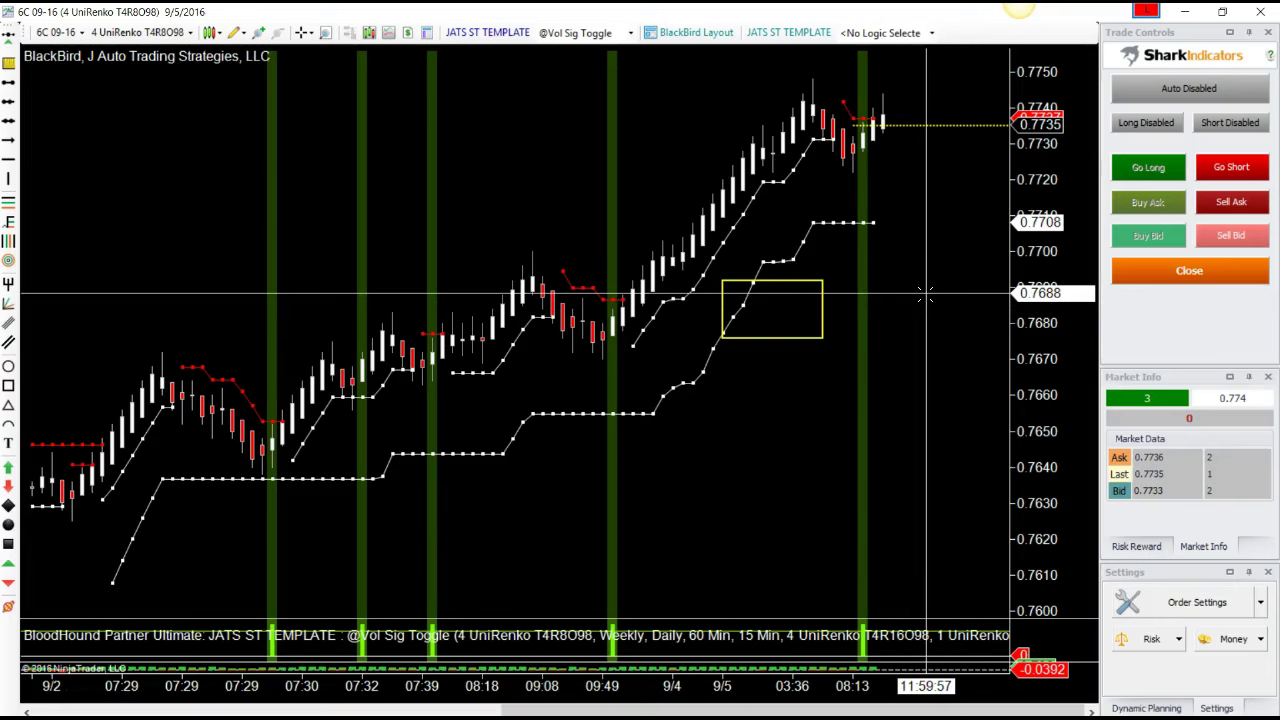
click(792, 280)
drag(792, 280, 667, 272)
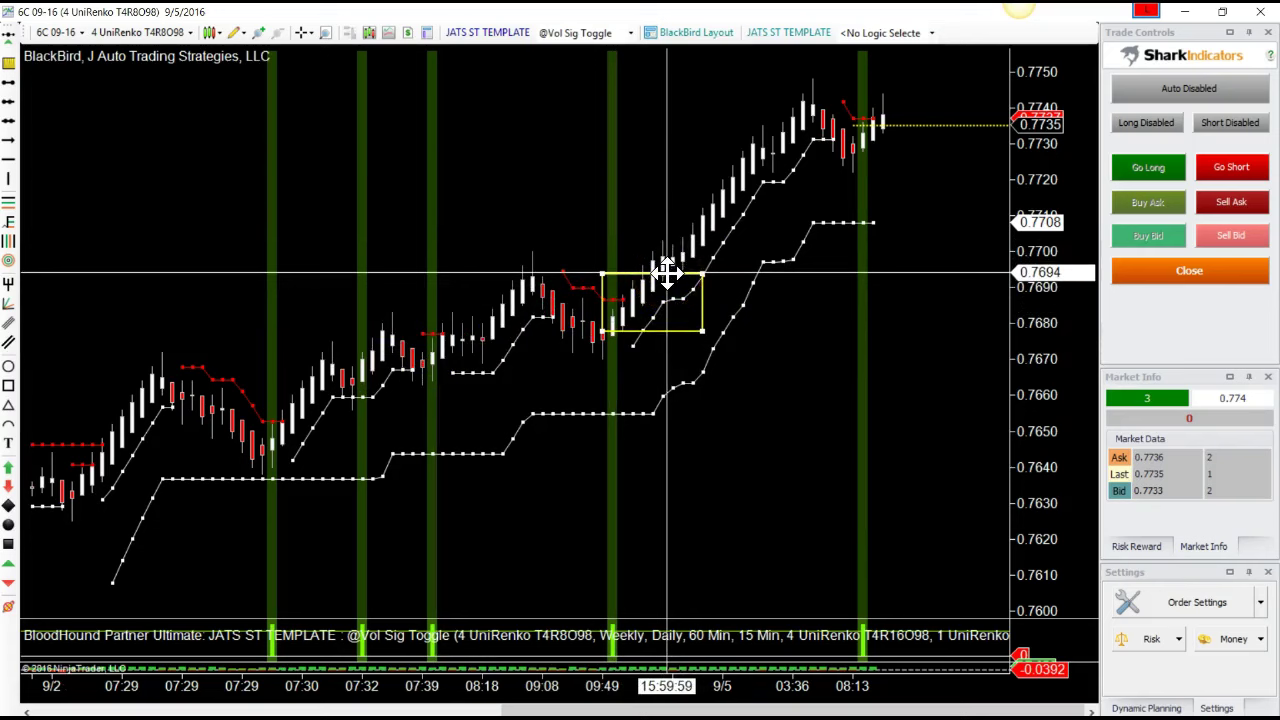
Reposition the yellow rectangle around the 9:49 signal and leave it below the price bars near the 9/4 to 9/5 uptrend
drag(667, 272, 655, 305)
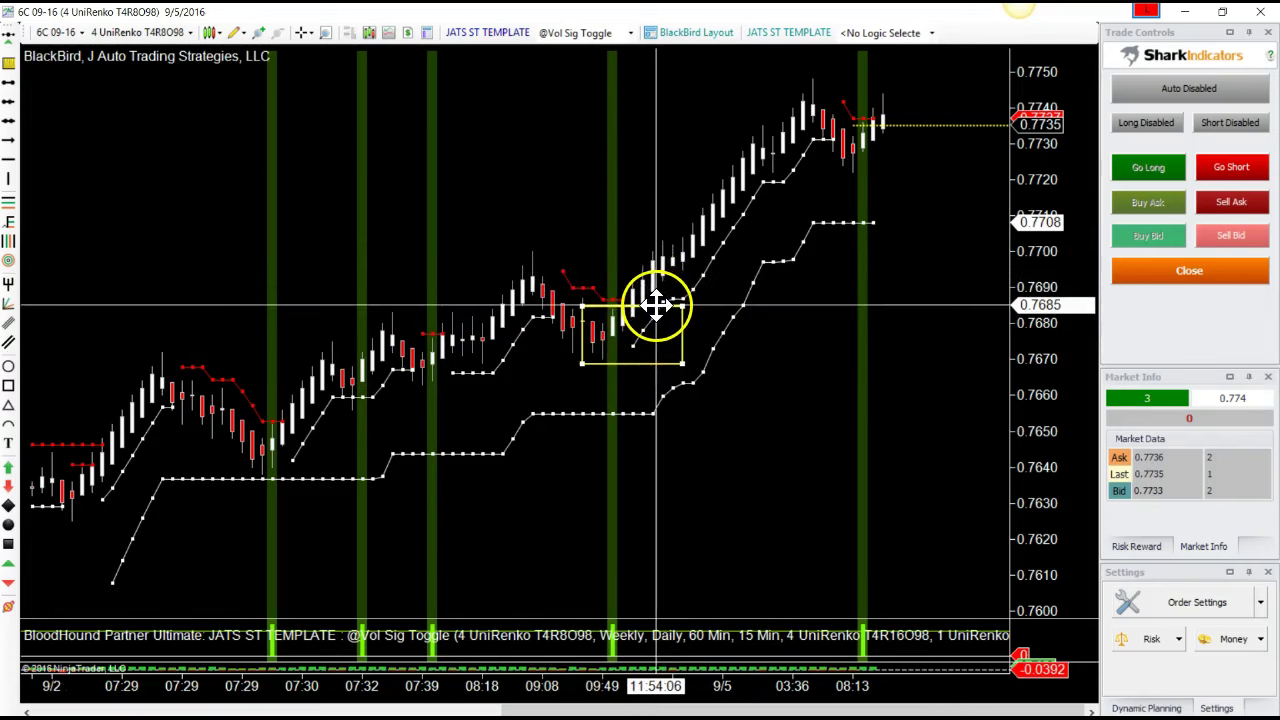
drag(655, 304, 673, 278)
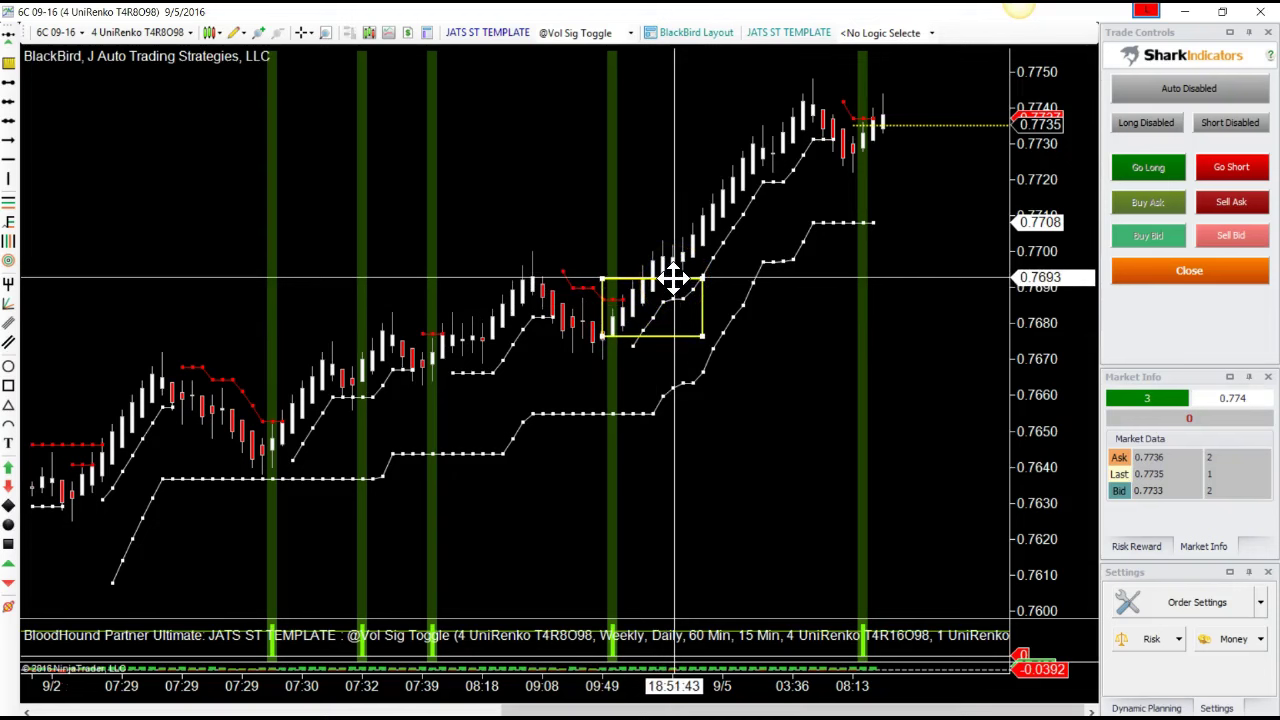
mouse_move(673, 278)
mouse_down()
mouse_move(326, 337)
mouse_move(297, 417)
mouse_move(449, 357)
mouse_move(503, 316)
mouse_move(634, 303)
mouse_move(690, 272)
mouse_move(634, 294)
mouse_move(670, 272)
mouse_move(646, 309)
mouse_move(420, 329)
mouse_move(286, 417)
mouse_move(371, 354)
mouse_move(540, 305)
mouse_move(634, 297)
mouse_move(709, 261)
mouse_move(770, 267)
mouse_up()
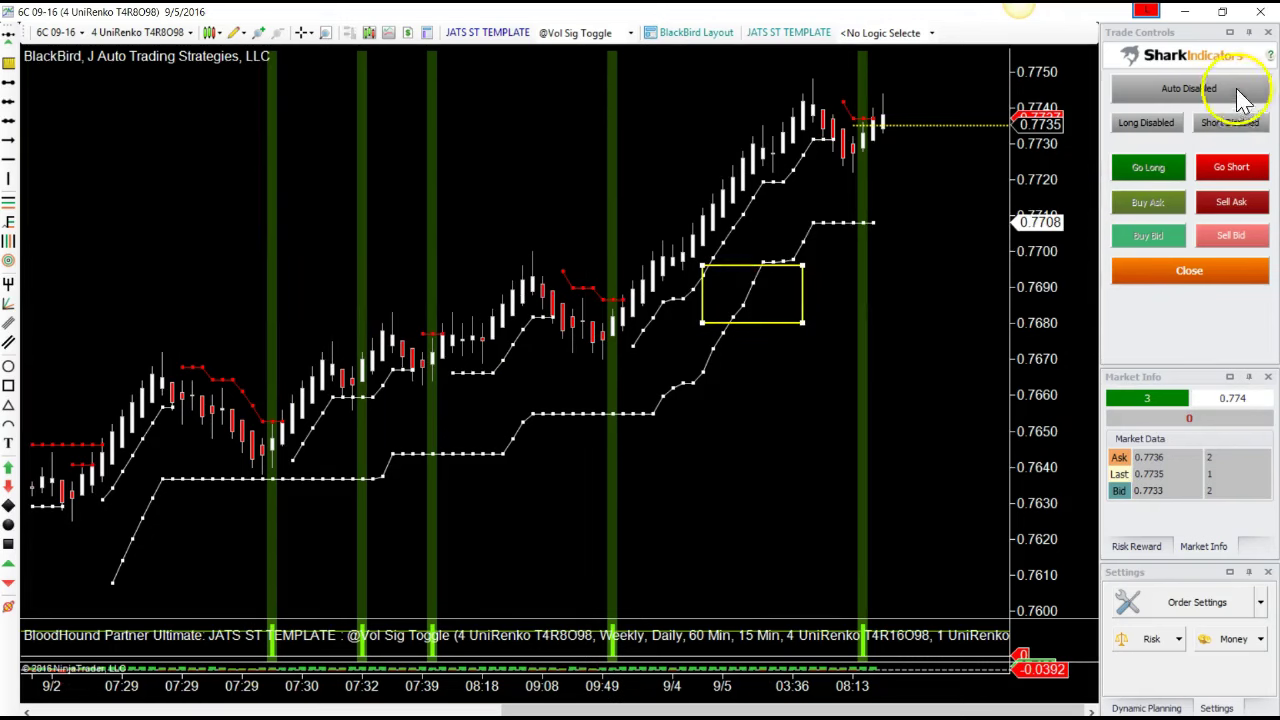
Restore the BlackBird chart to its smaller window and examine the signals across the 3 UniRenko 6C chart
click(1222, 11)
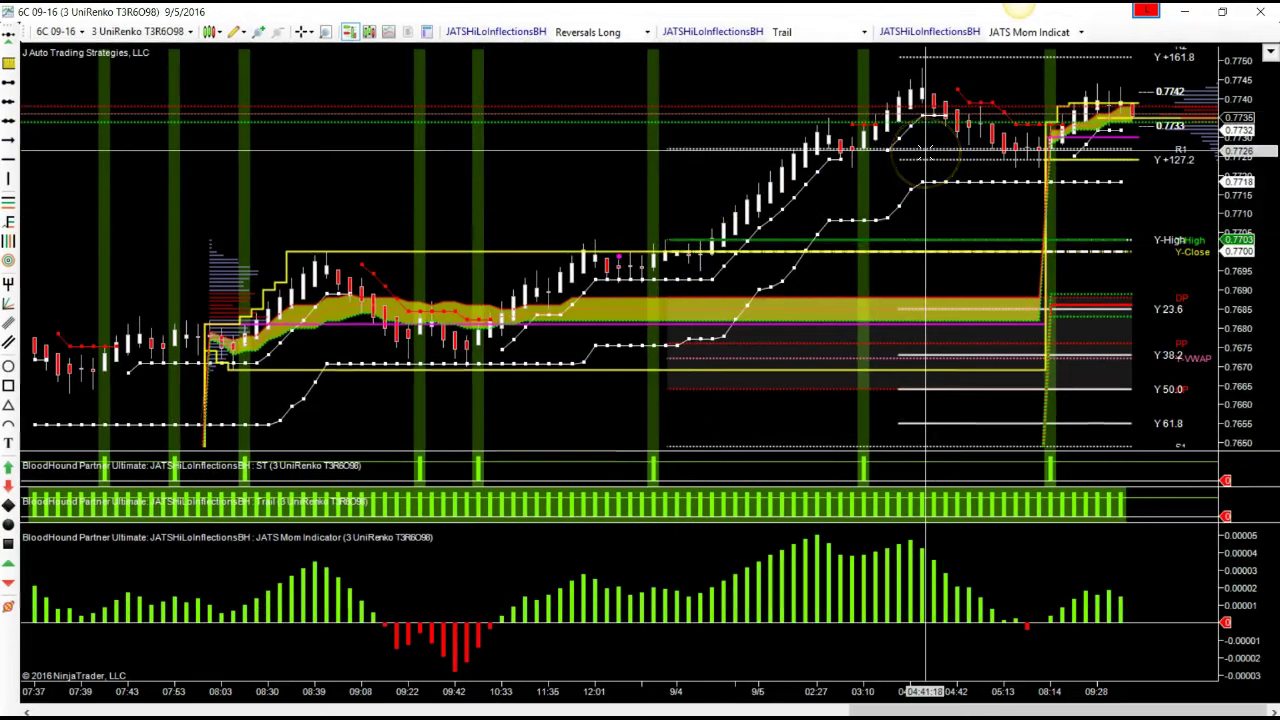
drag(928, 150, 150, 160)
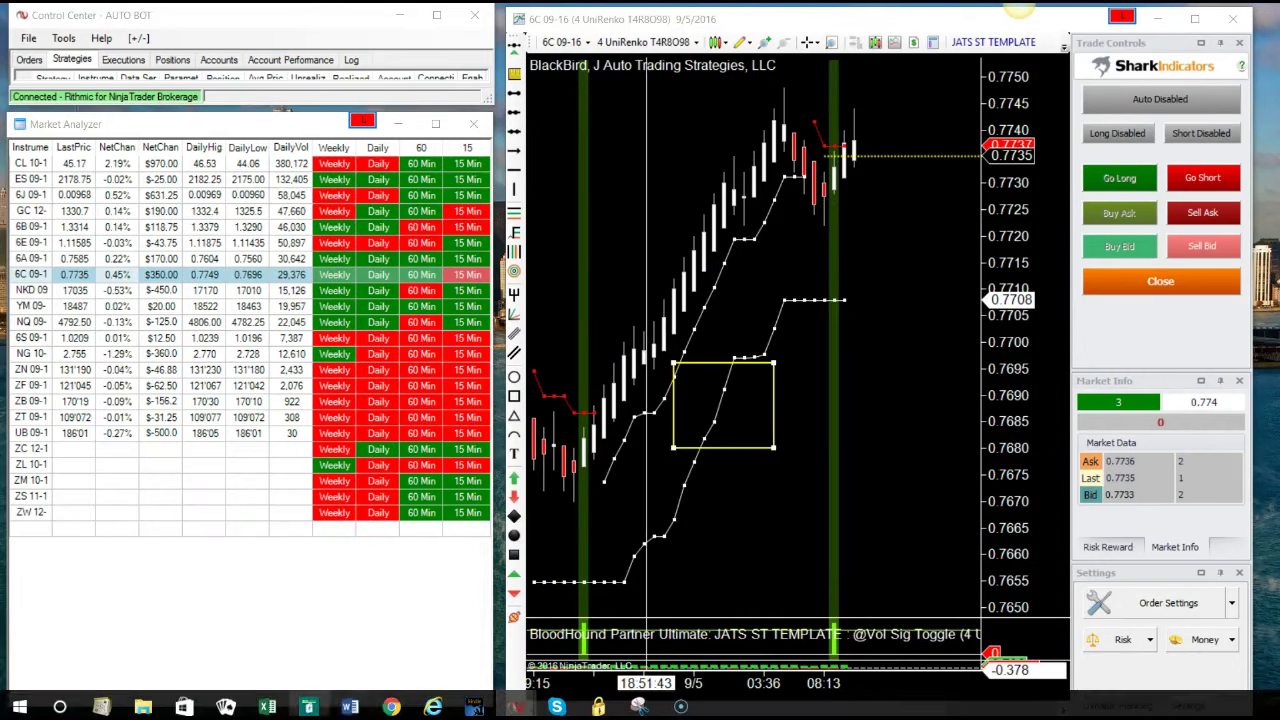
Switch to Chrome and go back to the start of the SharkIndicators Management Buttons page
mouse_move(390, 706)
click(372, 680)
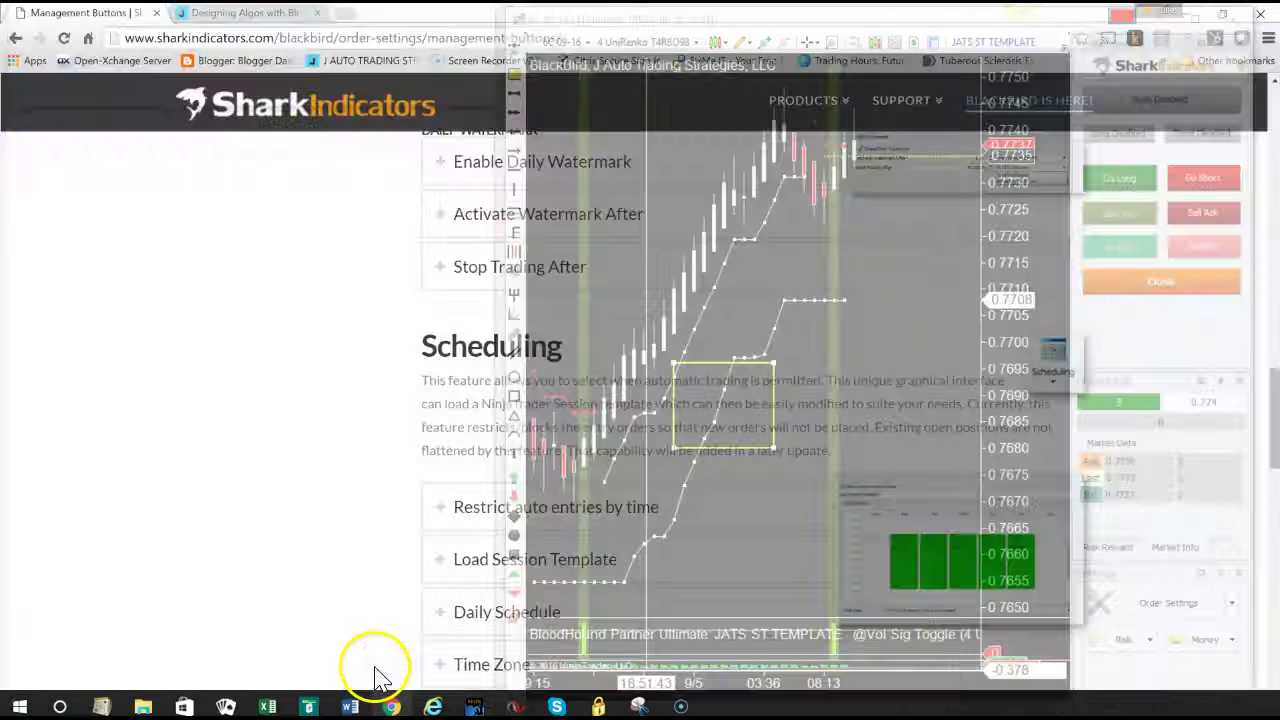
scroll(650, 415, up, 20)
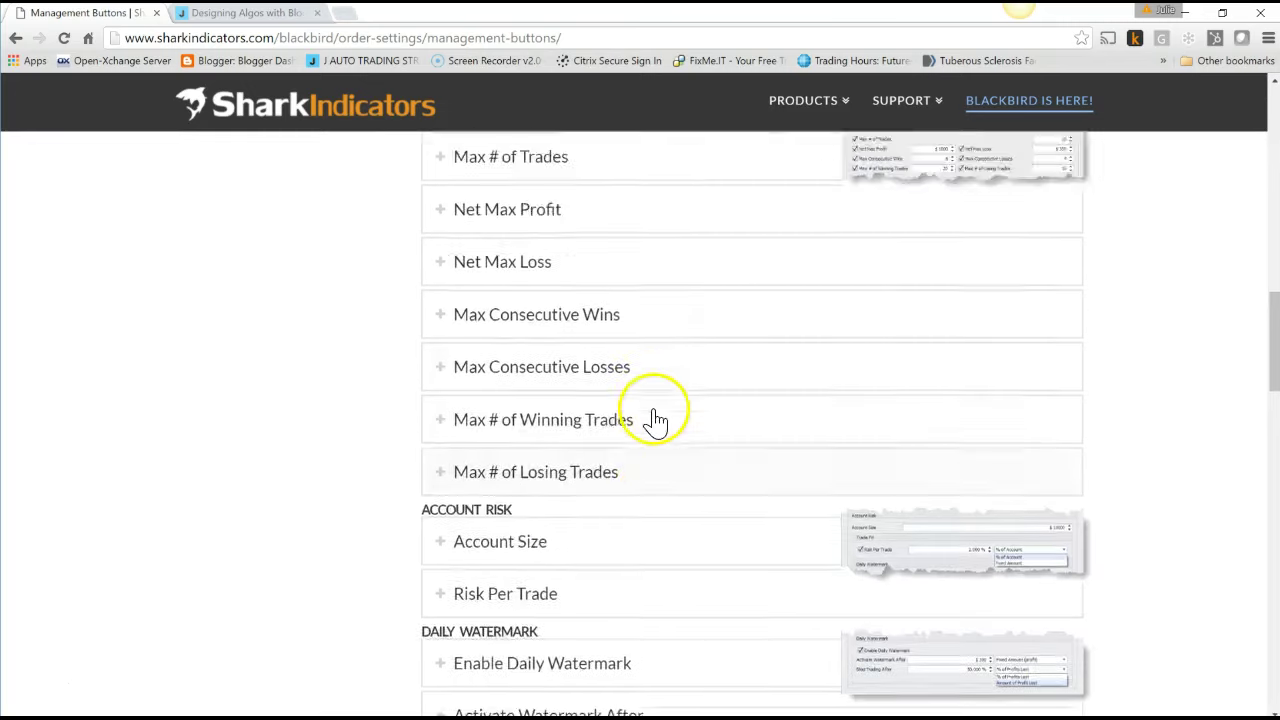
scroll(650, 415, up, 2)
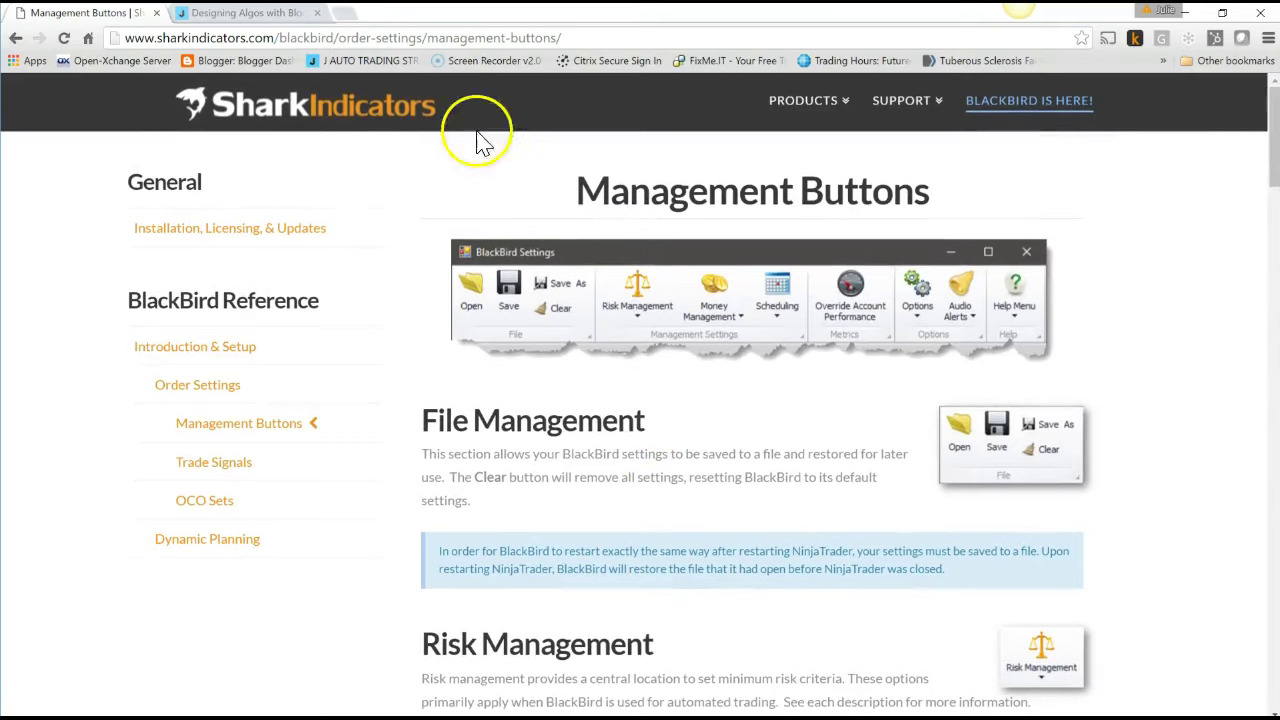
Bring up the J Auto Trading Strategies BlackBird page and read its introduction to the trade design platform
click(230, 14)
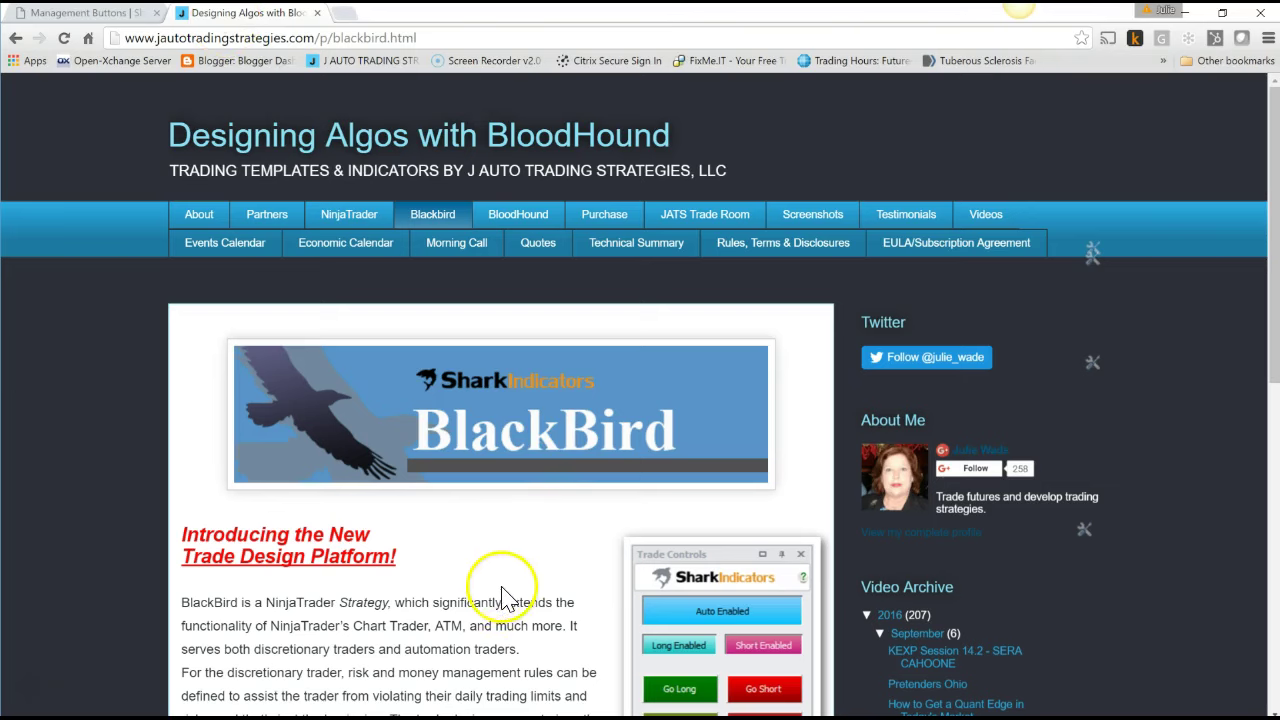
scroll(500, 594, down, 3)
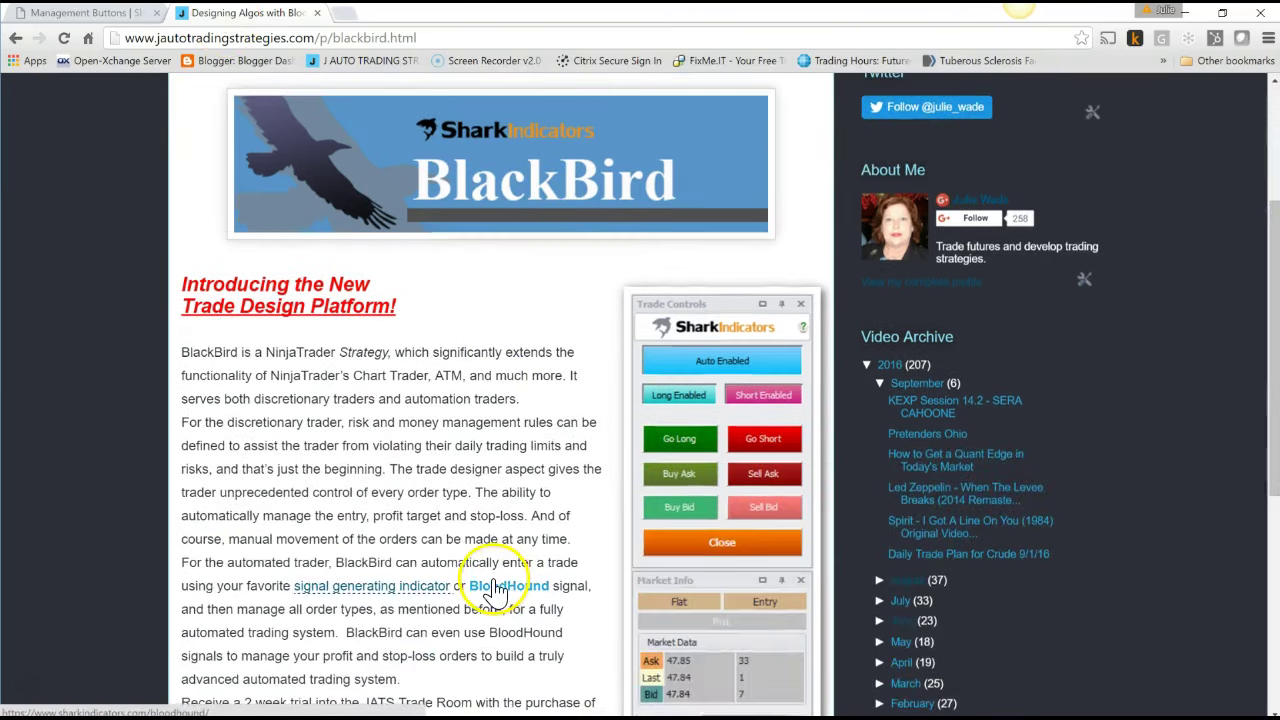
scroll(490, 591, down, 2)
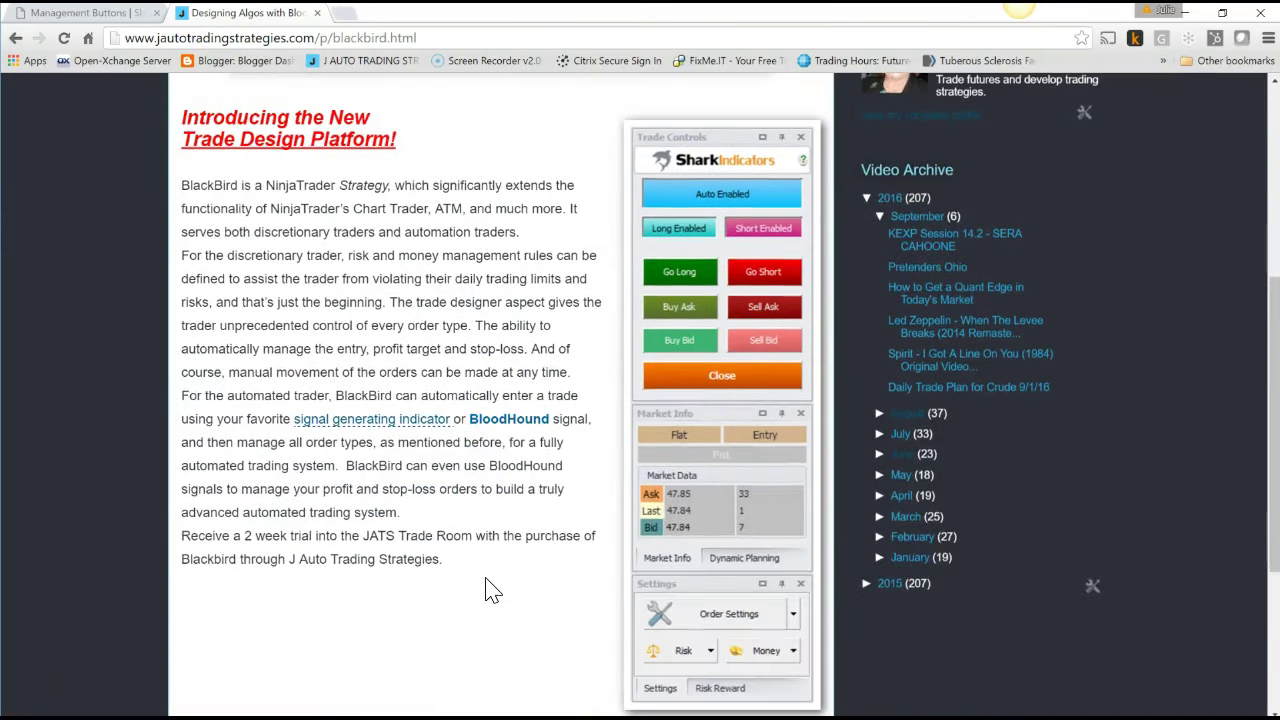
scroll(486, 591, up, 5)
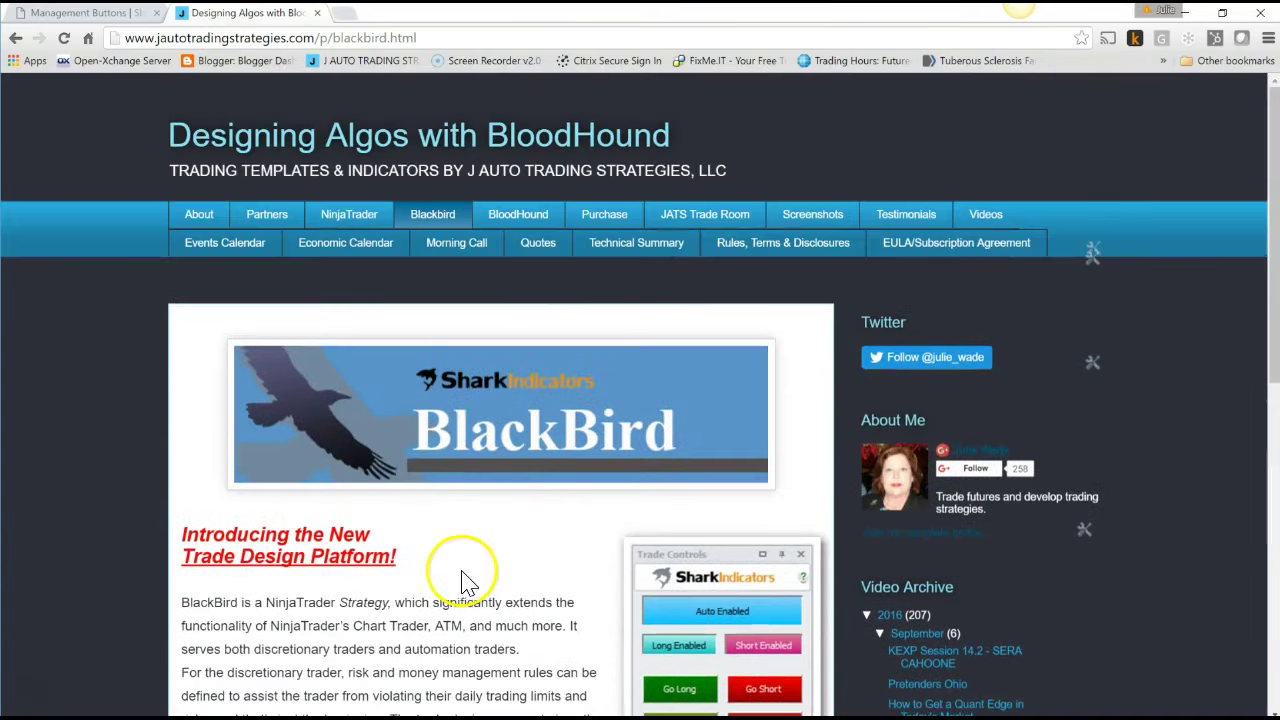
Open the site's Purchase page and review the offers for indicators, Blackbird, BloodHound, the trade room and trading templates
click(602, 218)
scroll(535, 515, down, 7)
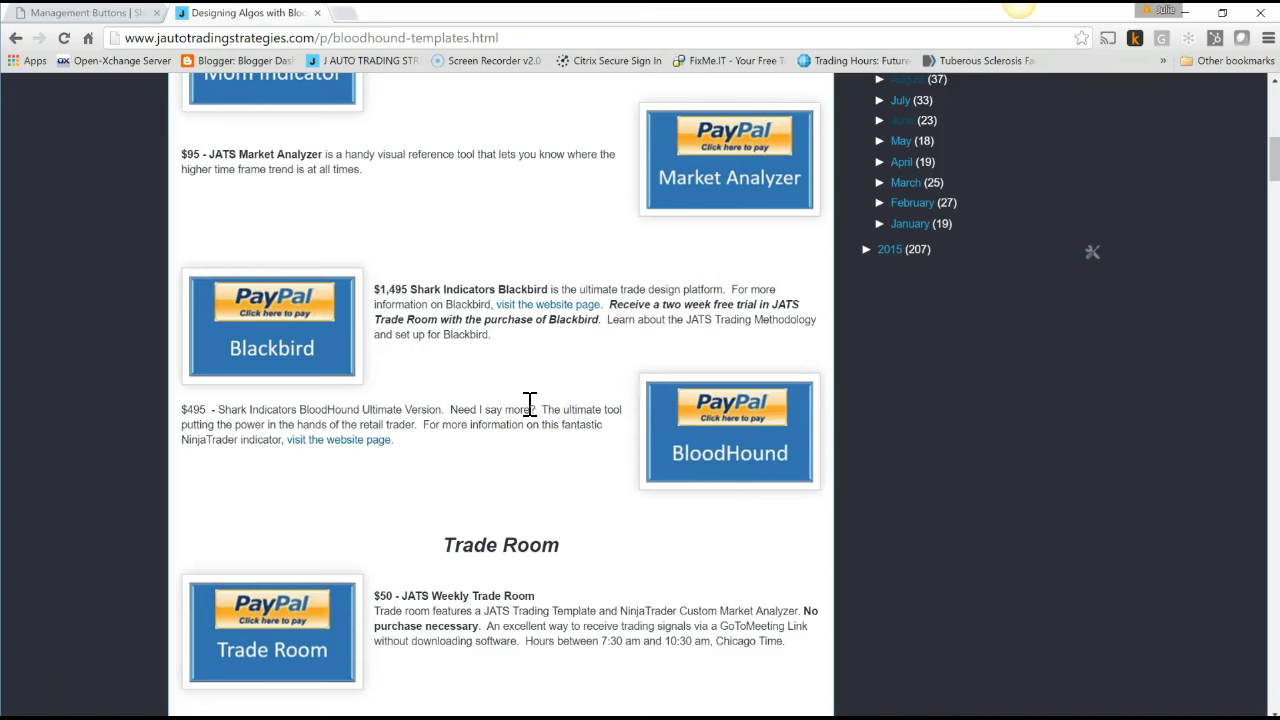
scroll(521, 403, up, 5)
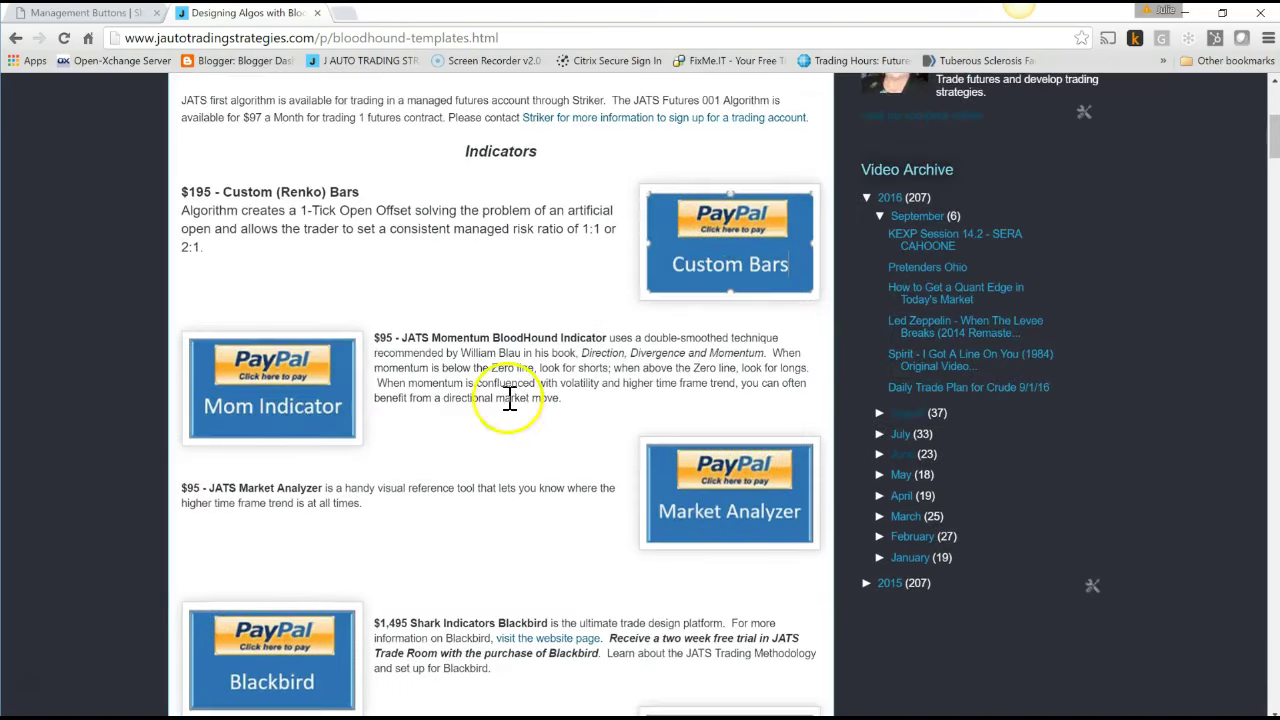
scroll(435, 400, down, 12)
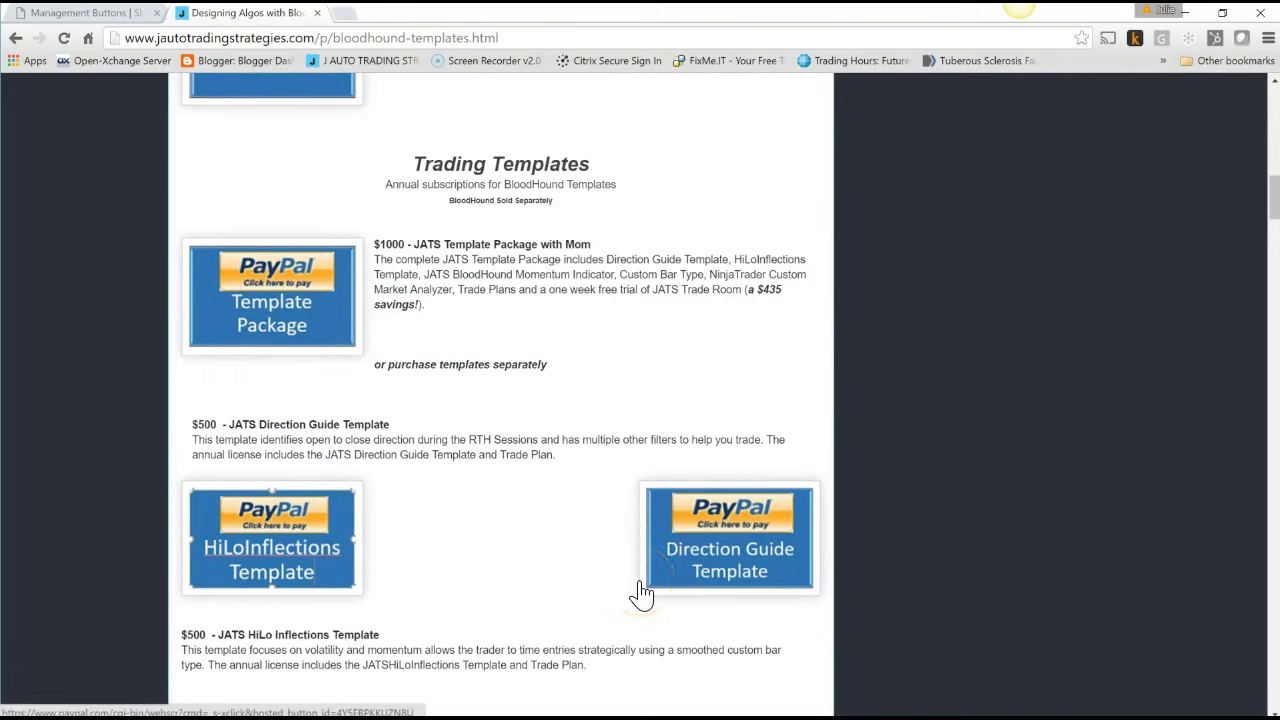
scroll(630, 588, up, 10)
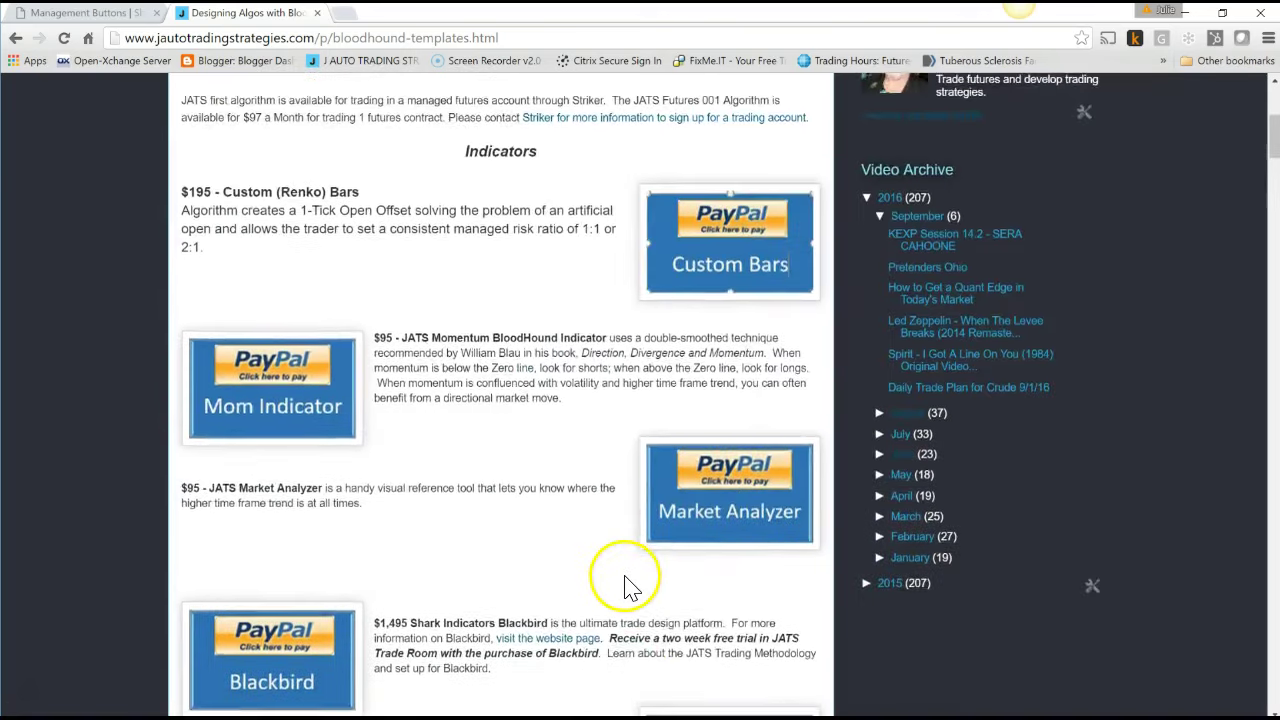
scroll(620, 580, up, 5)
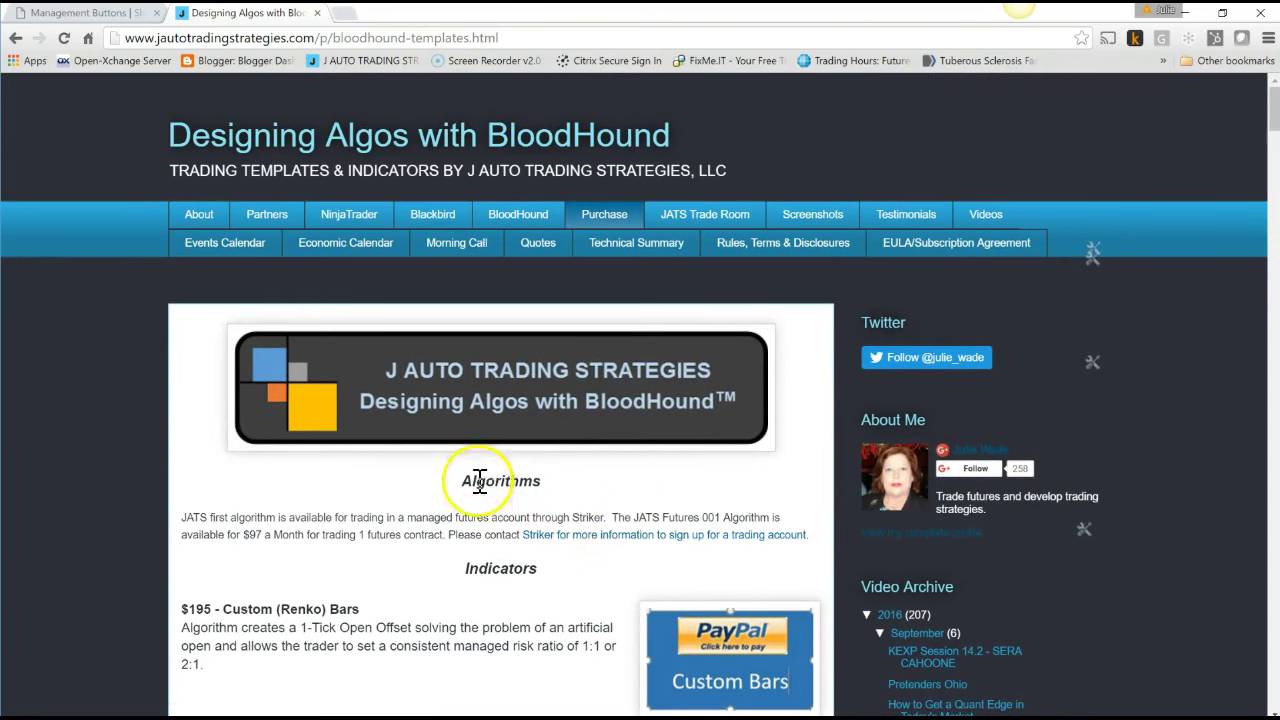
Highlight the Algorithms heading briefly, clear the selection, and minimize the browser to return to NinjaTrader
drag(464, 481, 576, 482)
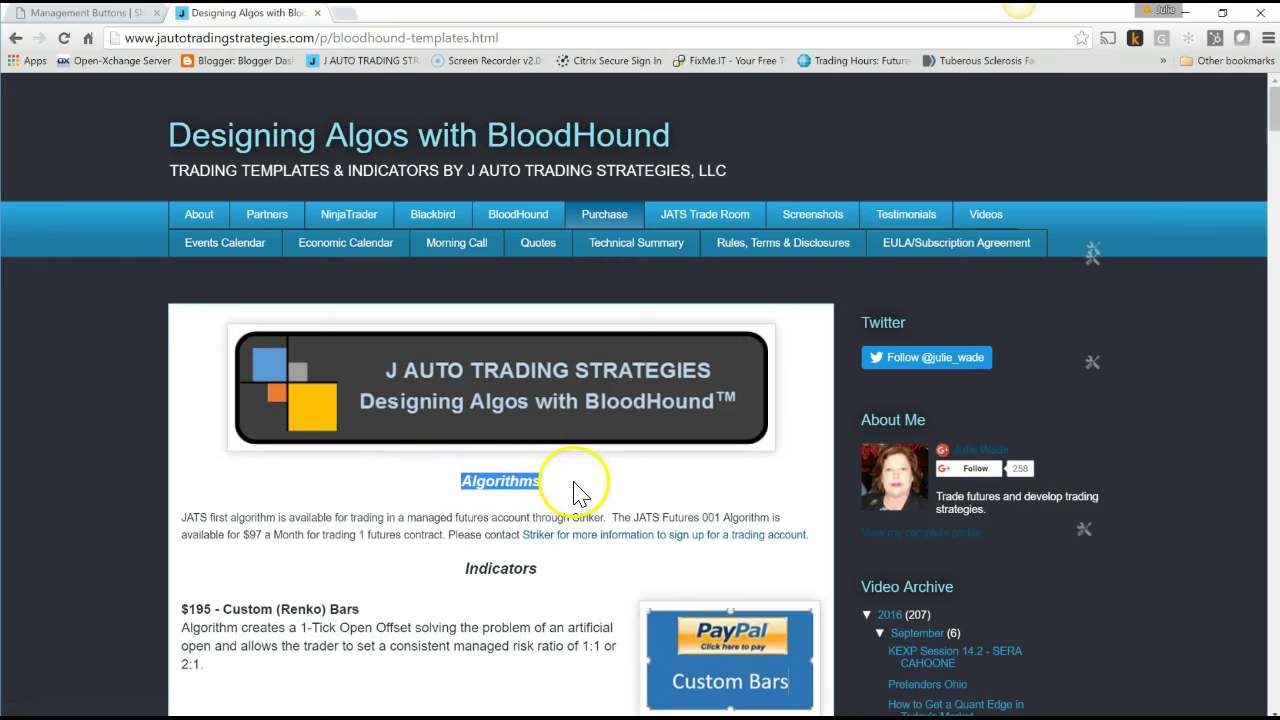
click(576, 492)
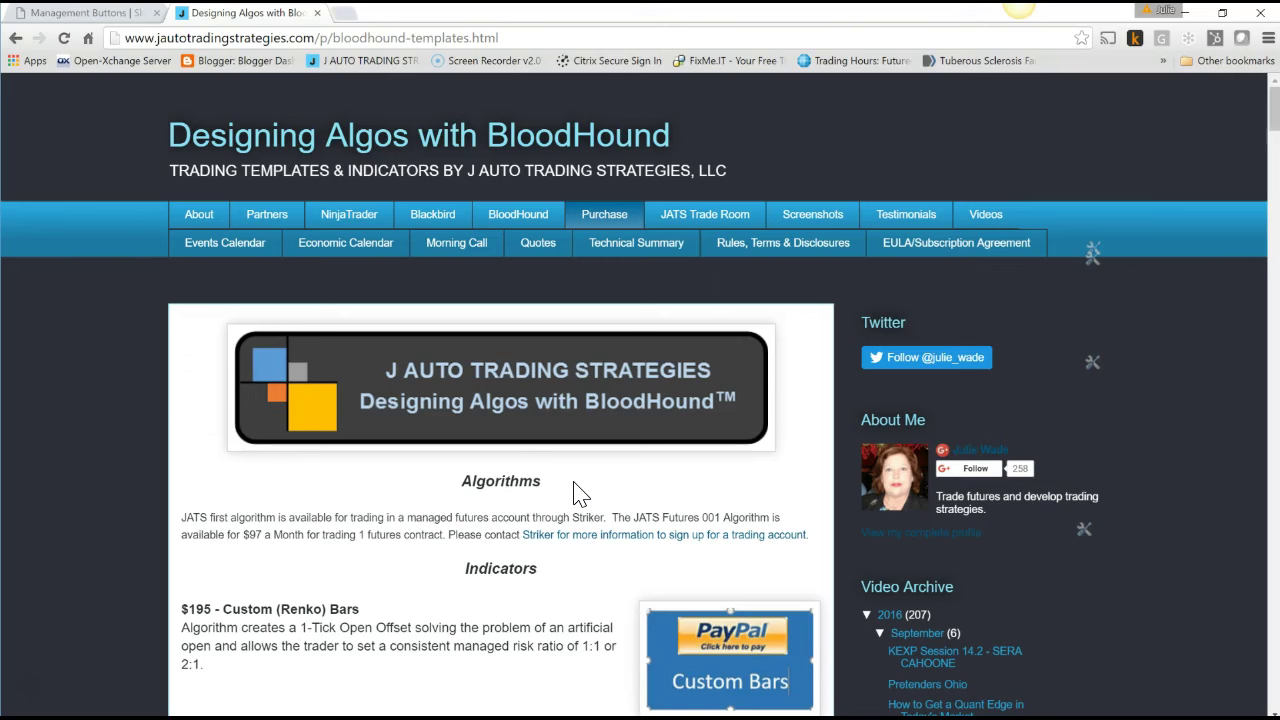
click(1188, 16)
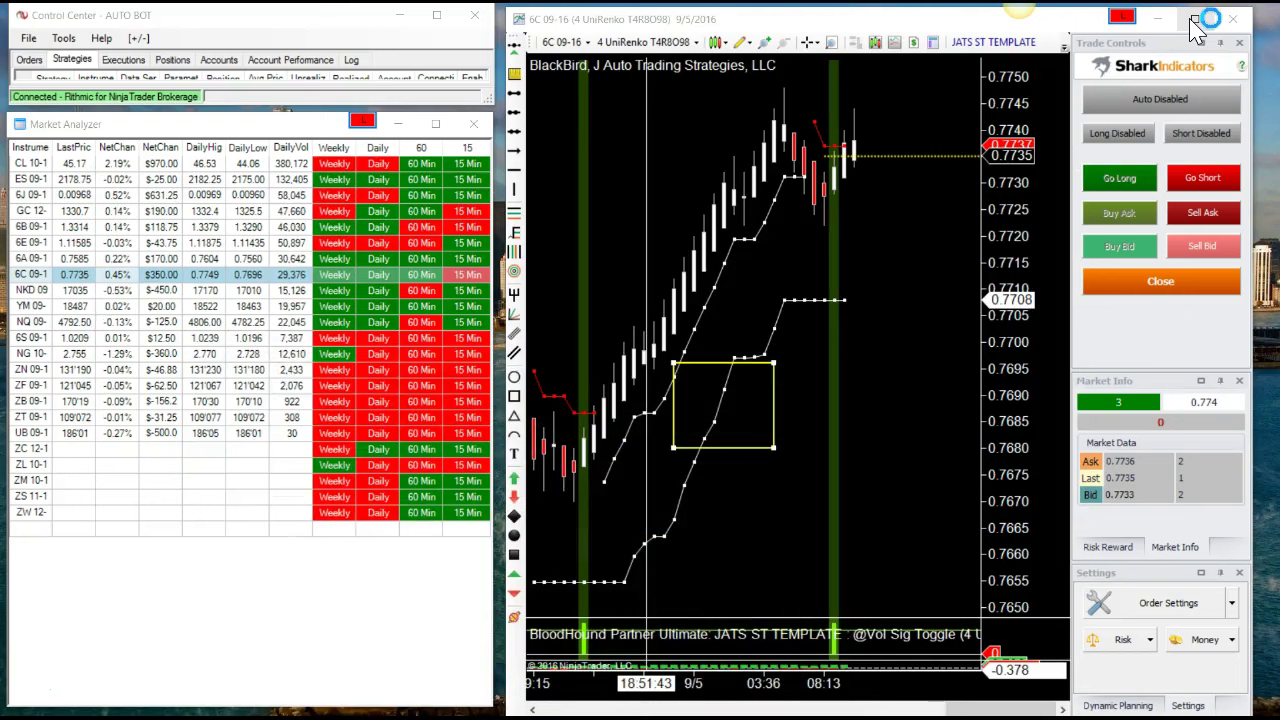